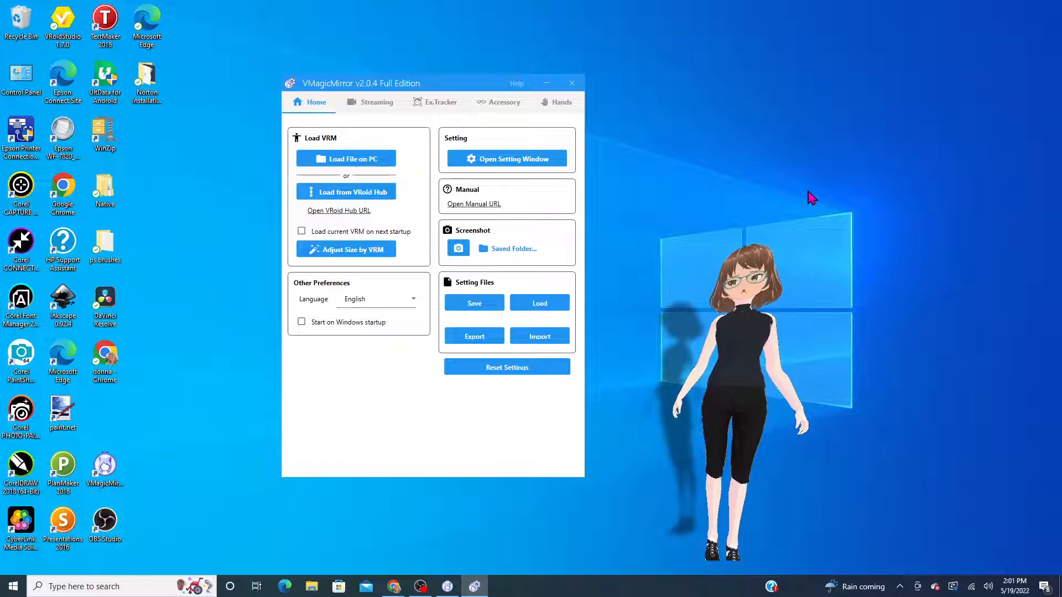
- Adjust the layout size to the loaded VRM and move the character clear of the control window
{"action": "left_click", "coordinate": [349, 253]}
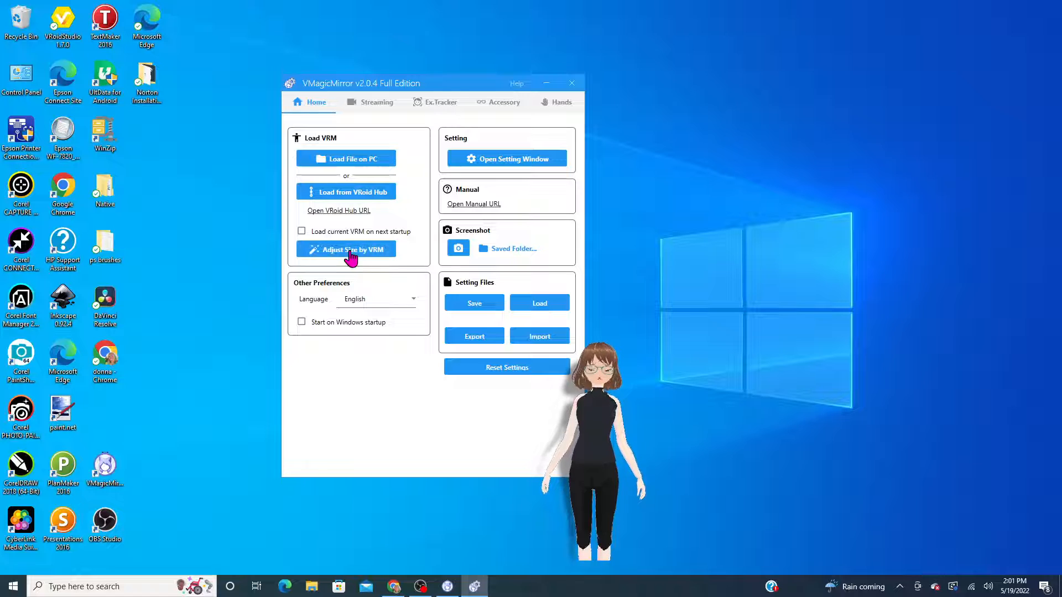
{"action": "left_click", "coordinate": [350, 254]}
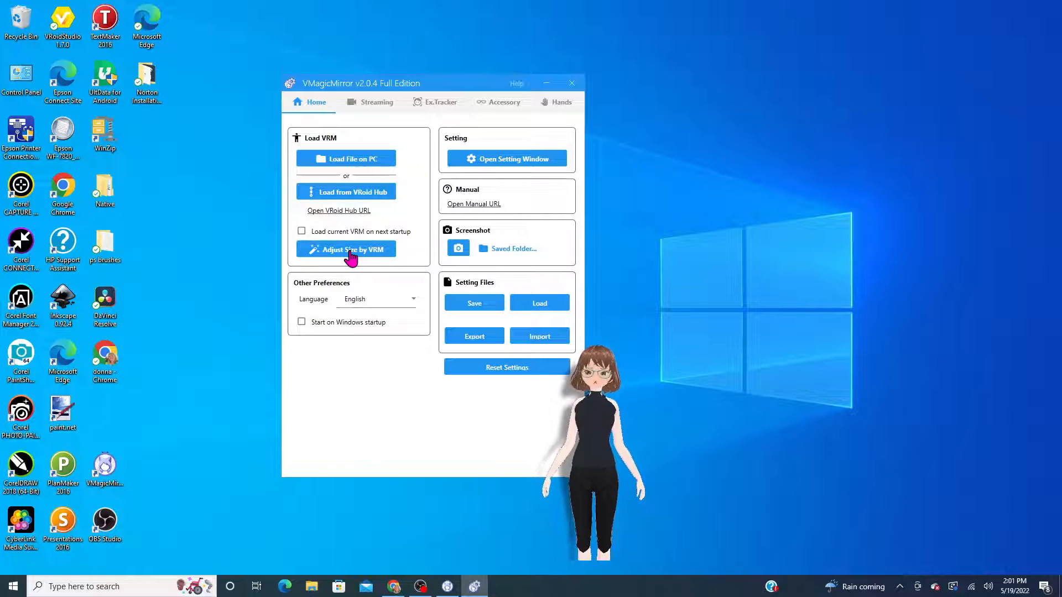
{"action": "left_click_drag", "start_coordinate": [589, 454], "coordinate": [700, 351]}
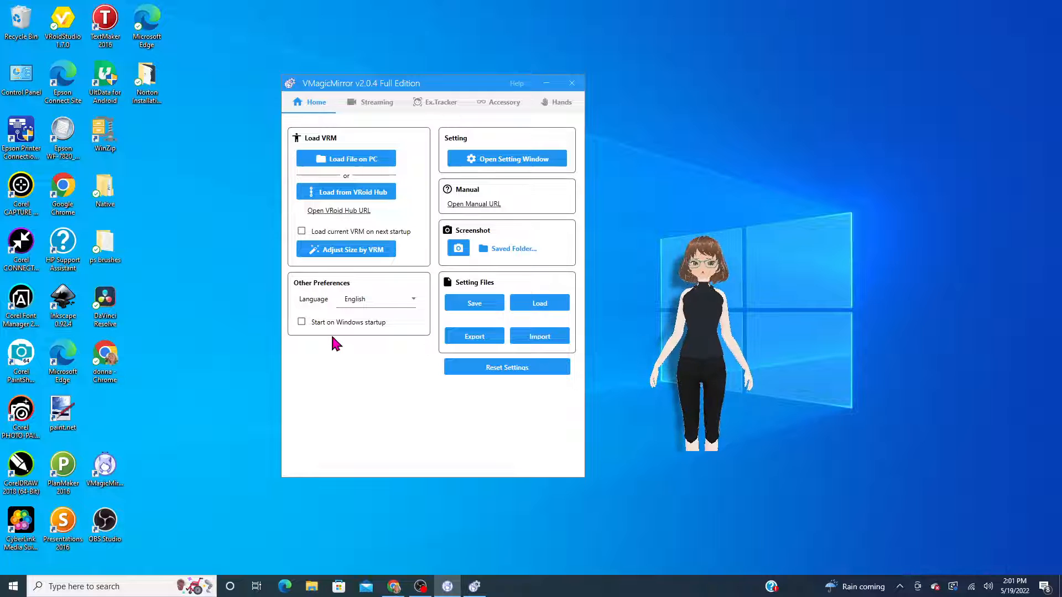
- Check the available interface languages and keep English selected
{"action": "left_click", "coordinate": [414, 300]}
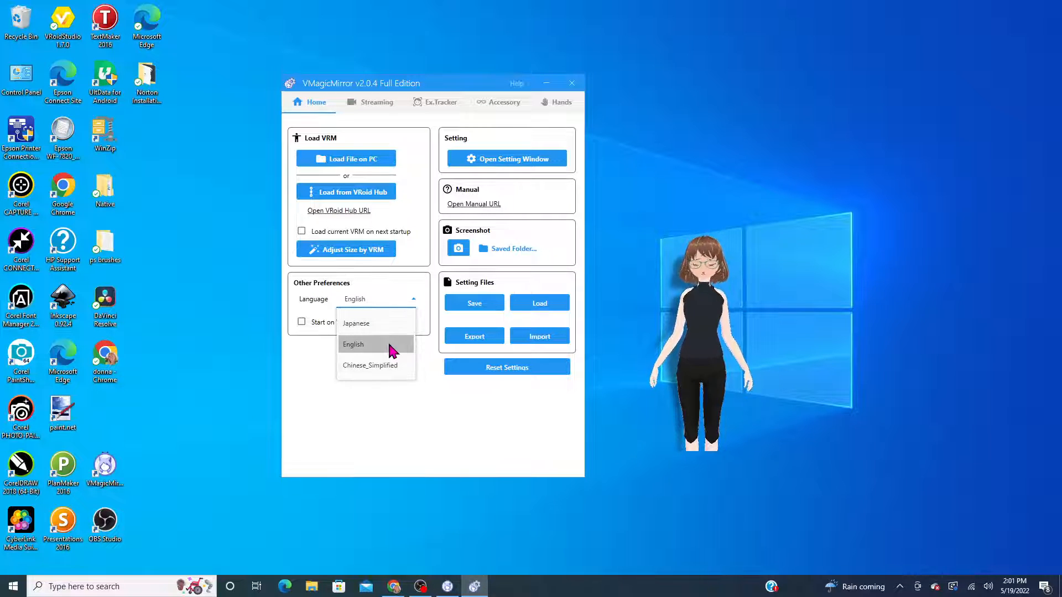
{"action": "left_click", "coordinate": [439, 405]}
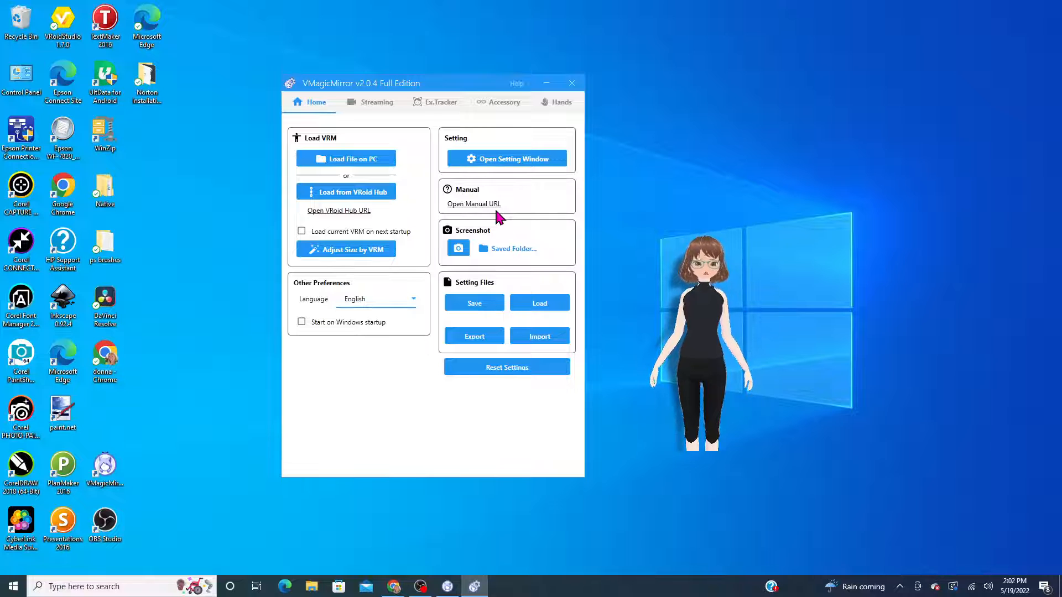
- Minimize the control window, view the OBS display capture scene with the character over it, and return to the VMagicMirror control window
{"action": "left_click", "coordinate": [547, 88]}
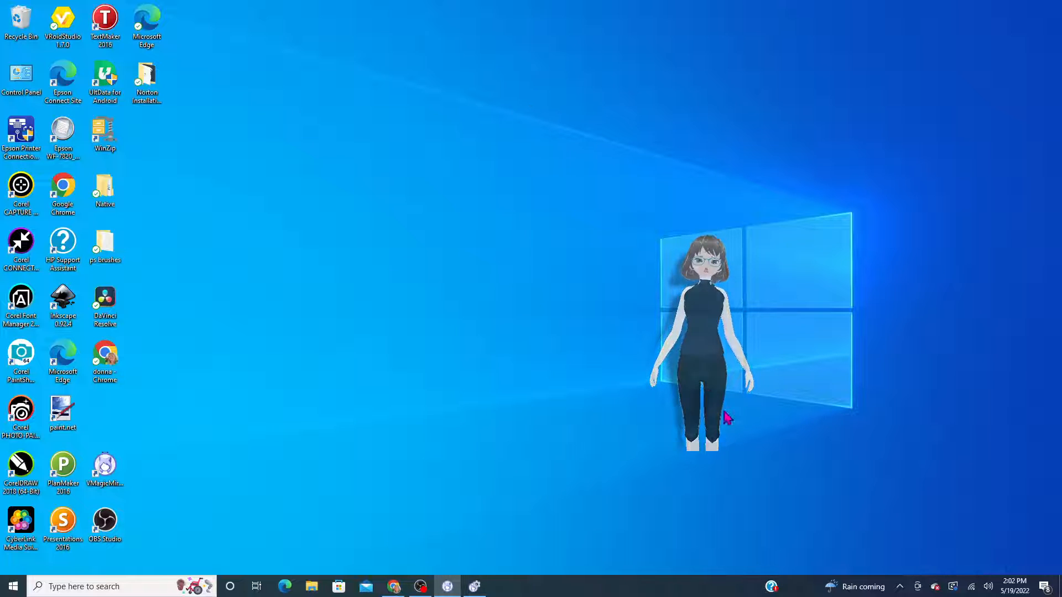
{"action": "left_click", "coordinate": [421, 586]}
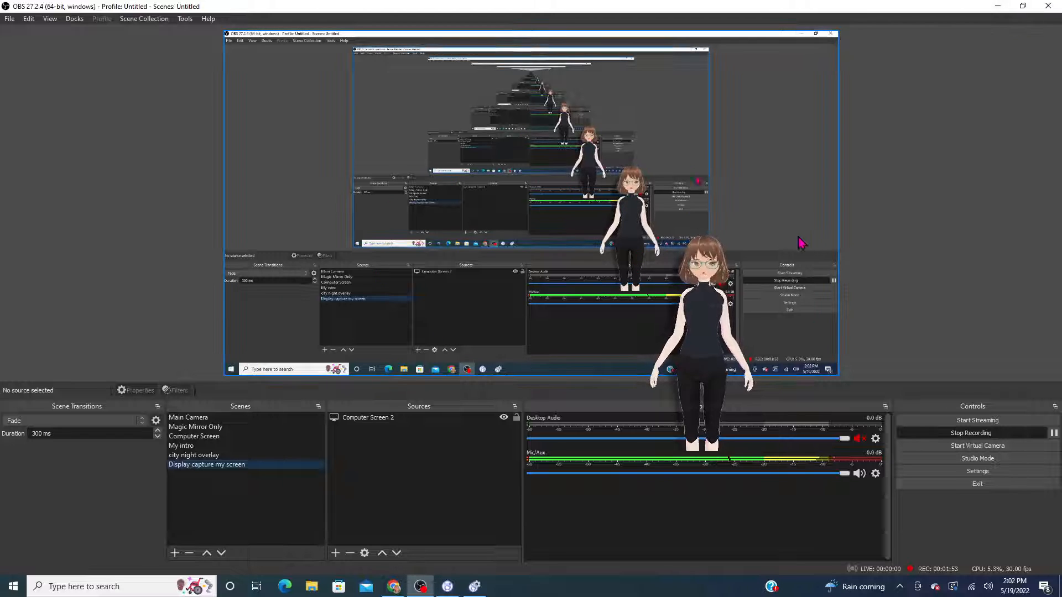
{"action": "left_click", "coordinate": [997, 8]}
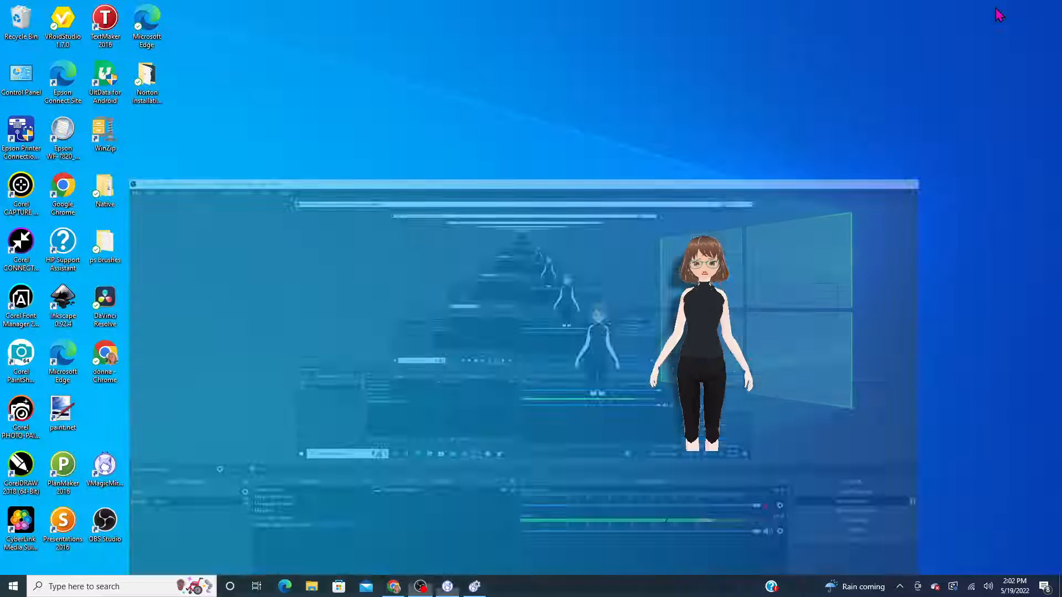
{"action": "left_click", "coordinate": [474, 587]}
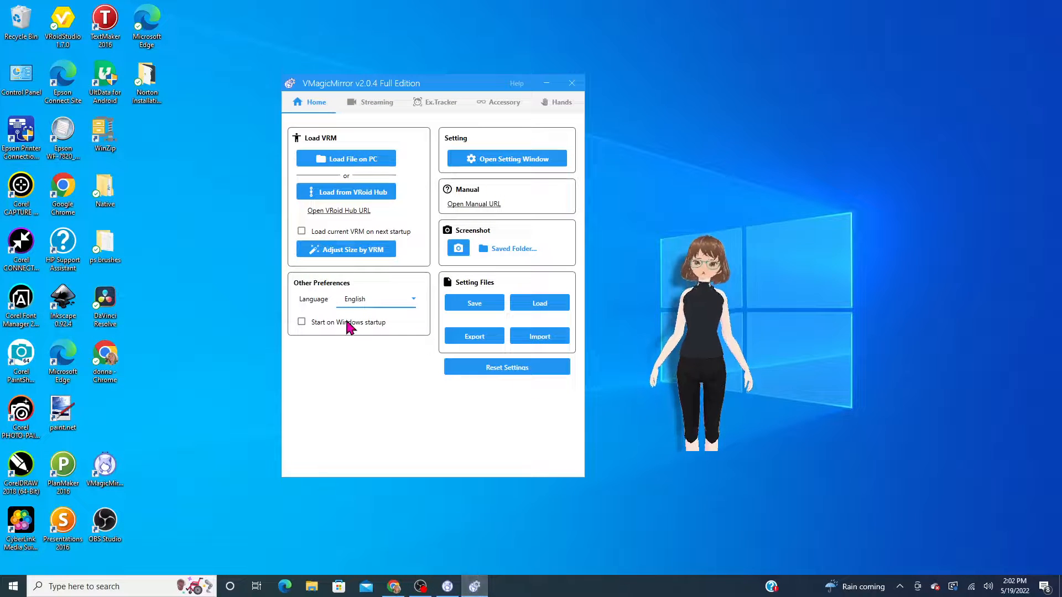
- Open the settings window and preview the character with Transparent Window disabled before enabling it again
{"action": "left_click", "coordinate": [494, 165]}
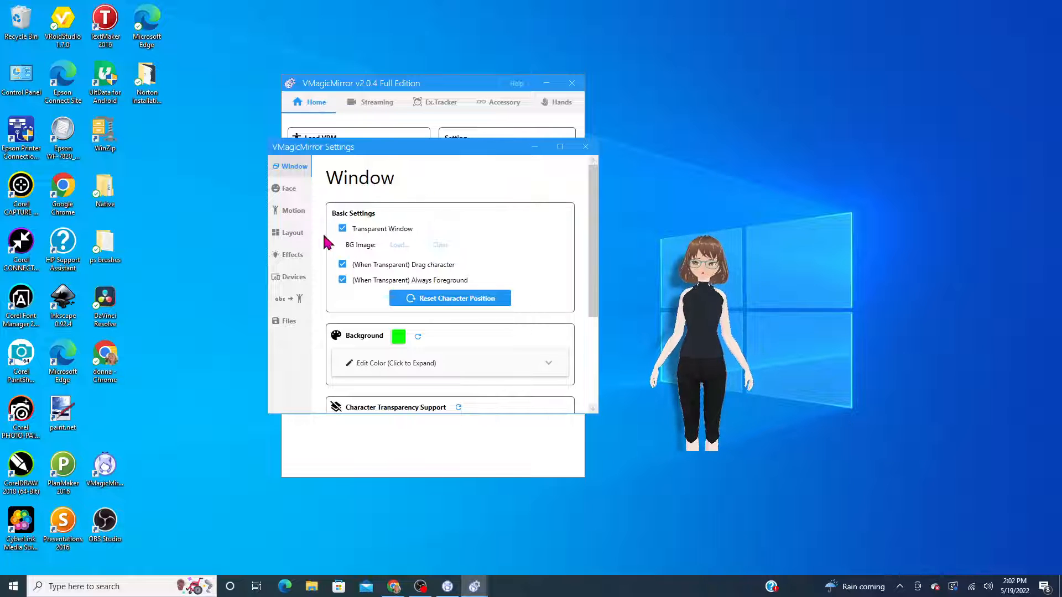
{"action": "left_click", "coordinate": [343, 229]}
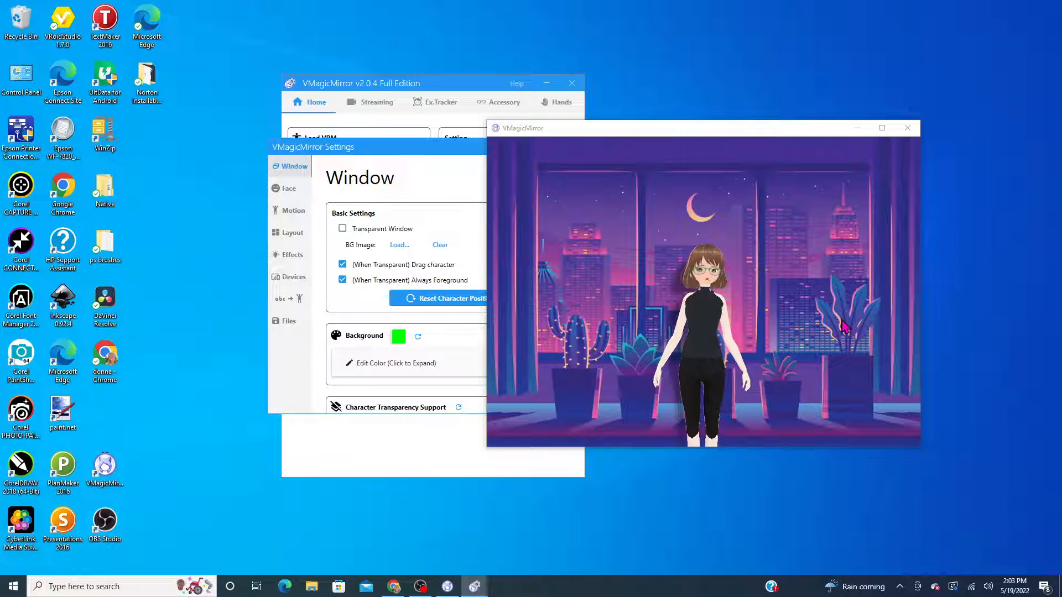
{"action": "left_click", "coordinate": [343, 228]}
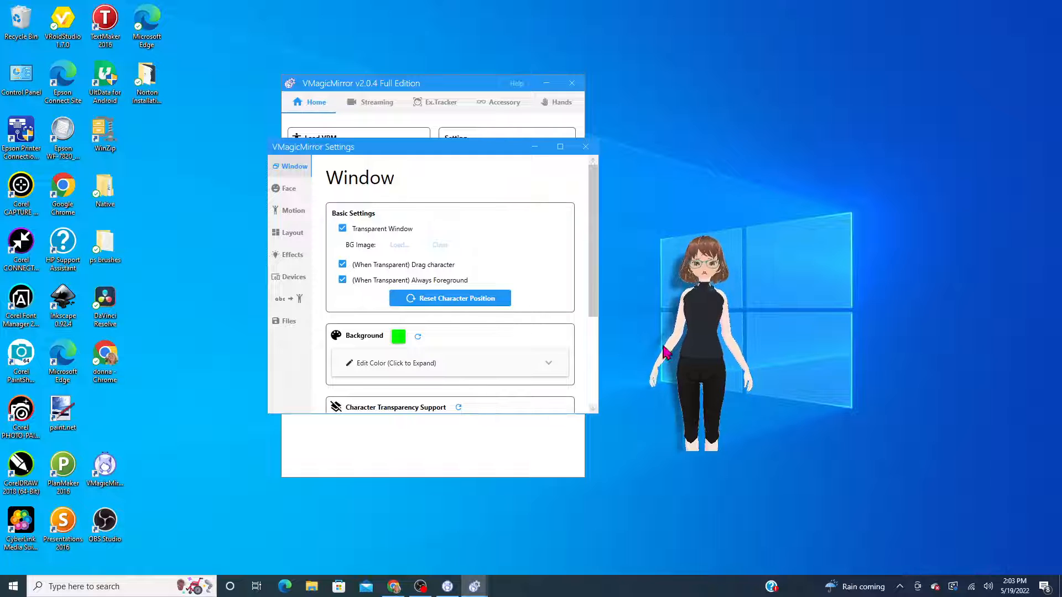
- Test moving the transparent character across the desktop and reset the character position
{"action": "left_click_drag", "start_coordinate": [710, 357], "coordinate": [750, 339]}
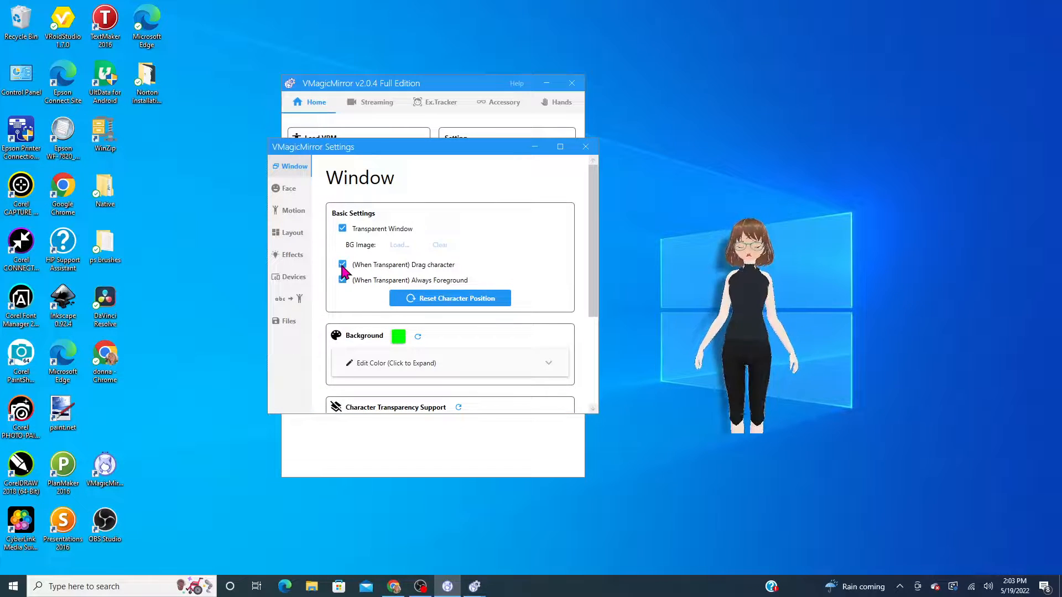
{"action": "left_click", "coordinate": [458, 299]}
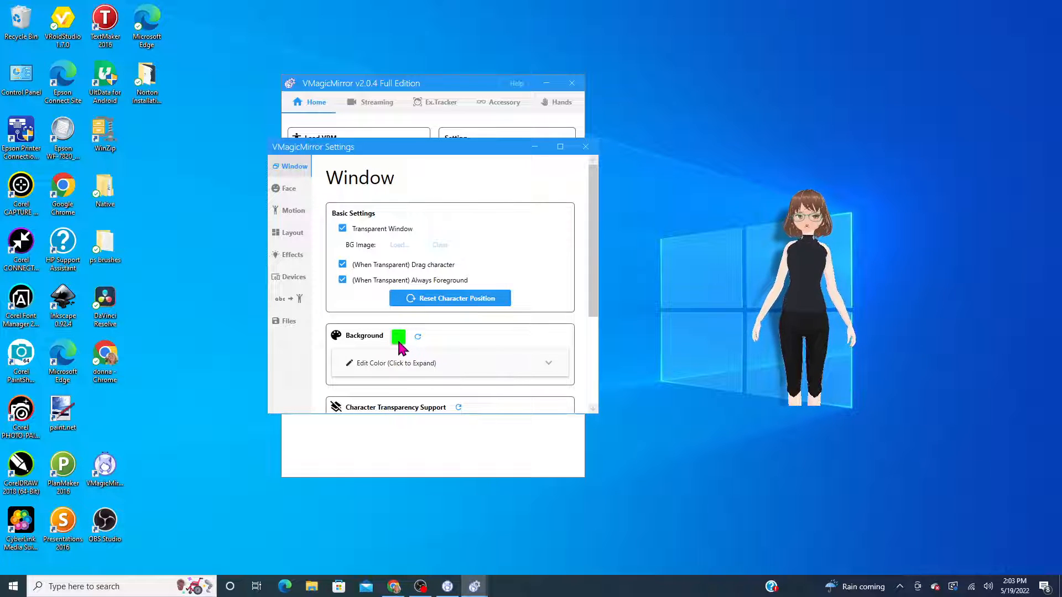
- Examine the background color controls and the Character Transparency Support options in the Window settings
{"action": "scroll", "coordinate": [469, 355], "scroll_direction": "down", "scroll_amount": 1}
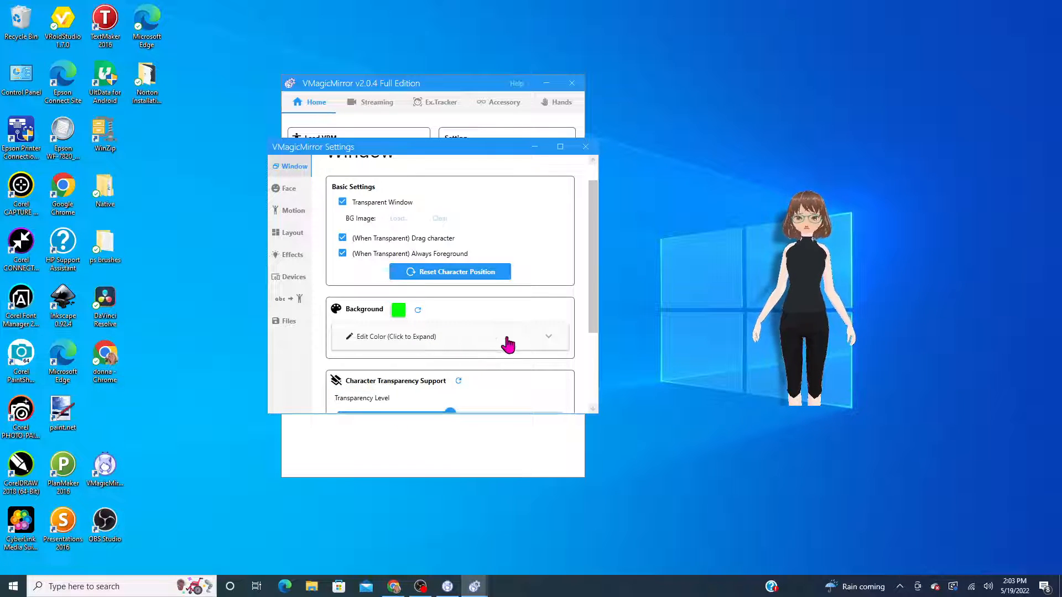
{"action": "left_click", "coordinate": [542, 343]}
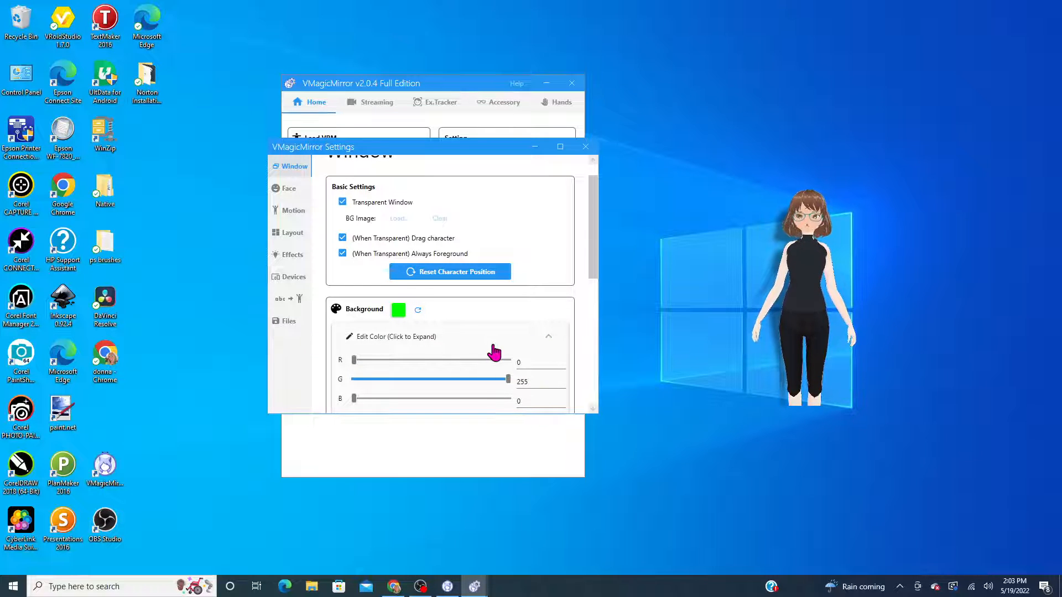
{"action": "scroll", "coordinate": [494, 352], "scroll_direction": "down", "scroll_amount": 5}
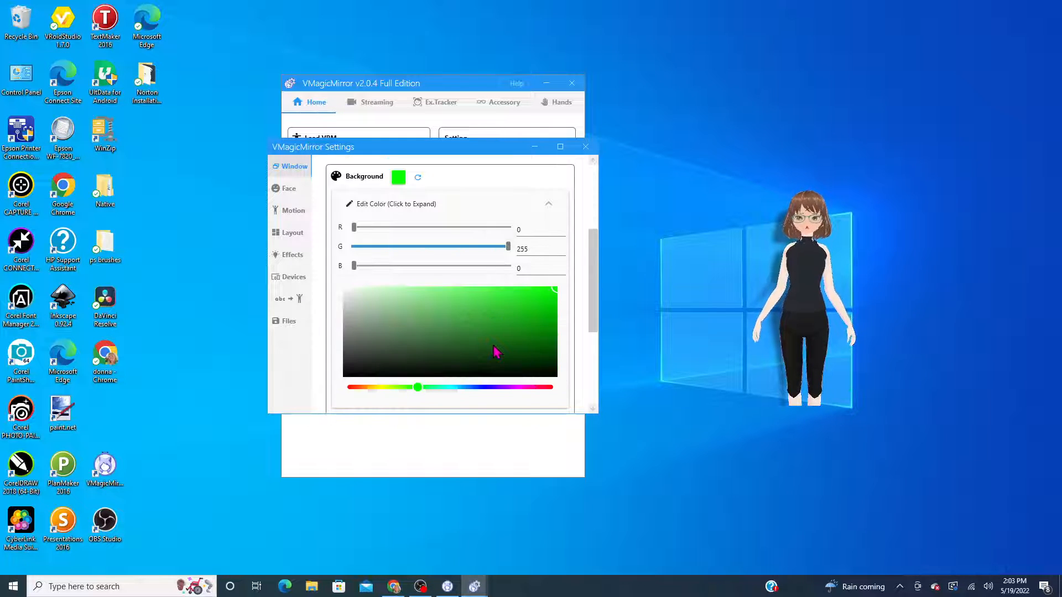
{"action": "scroll", "coordinate": [496, 352], "scroll_direction": "down", "scroll_amount": 2}
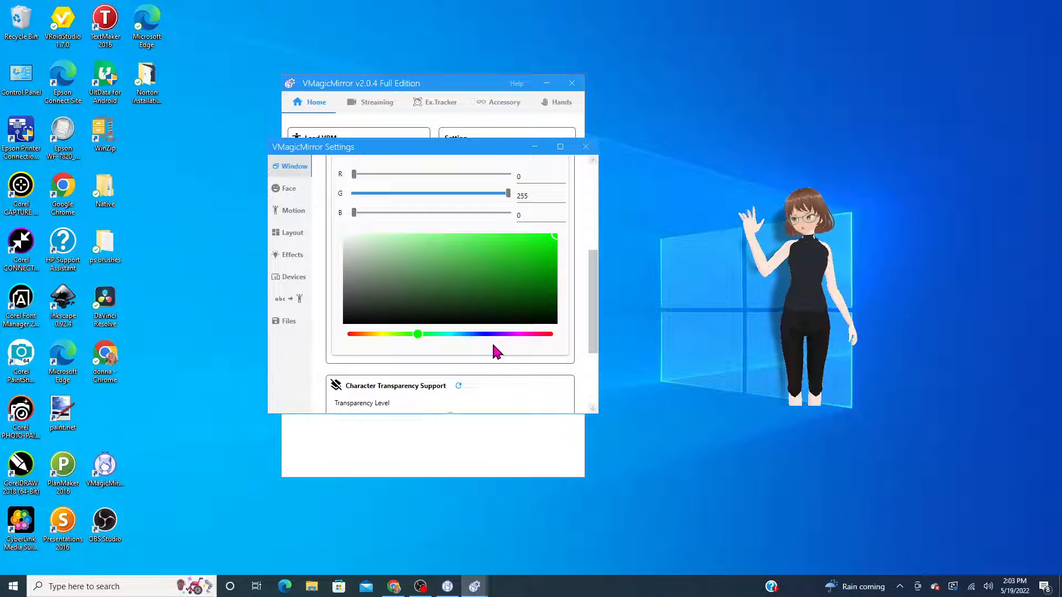
{"action": "scroll", "coordinate": [492, 347], "scroll_direction": "down", "scroll_amount": 3}
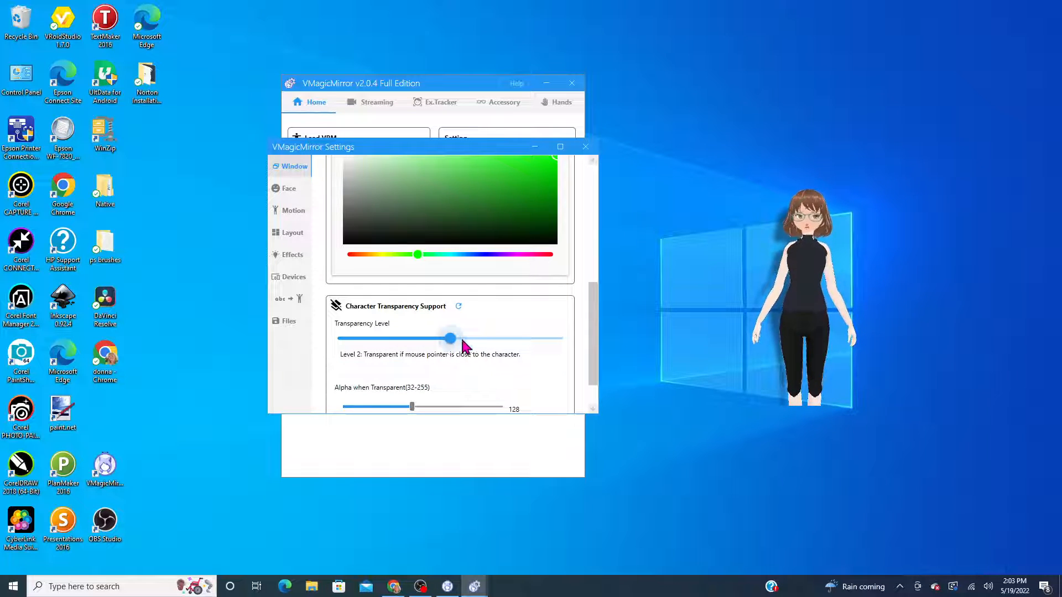
{"action": "scroll", "coordinate": [520, 349], "scroll_direction": "down", "scroll_amount": 1}
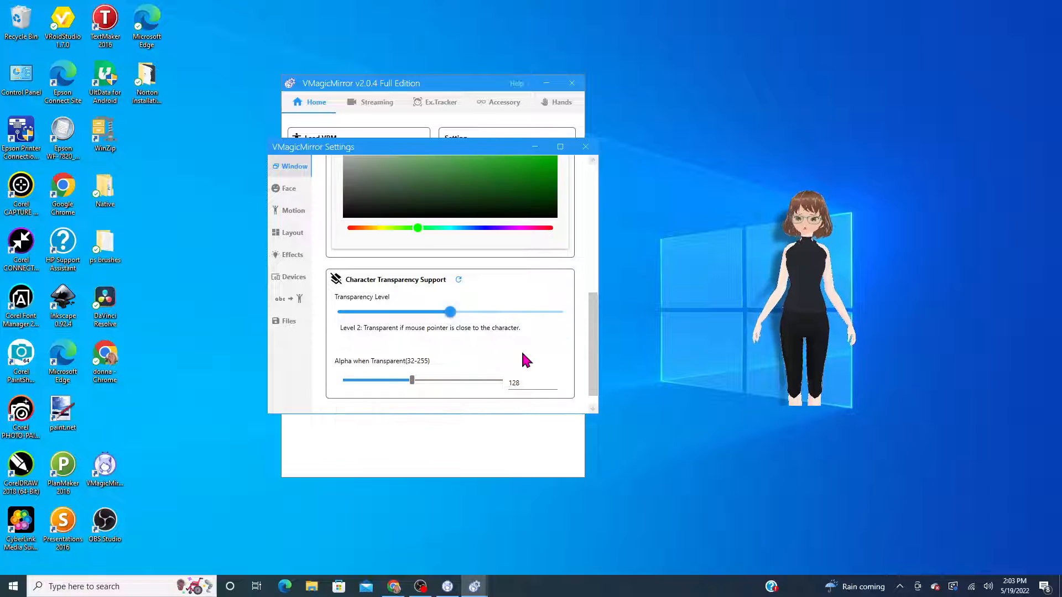
{"action": "scroll", "coordinate": [521, 349], "scroll_direction": "down", "scroll_amount": 1}
{"action": "scroll", "coordinate": [522, 354], "scroll_direction": "up", "scroll_amount": 10}
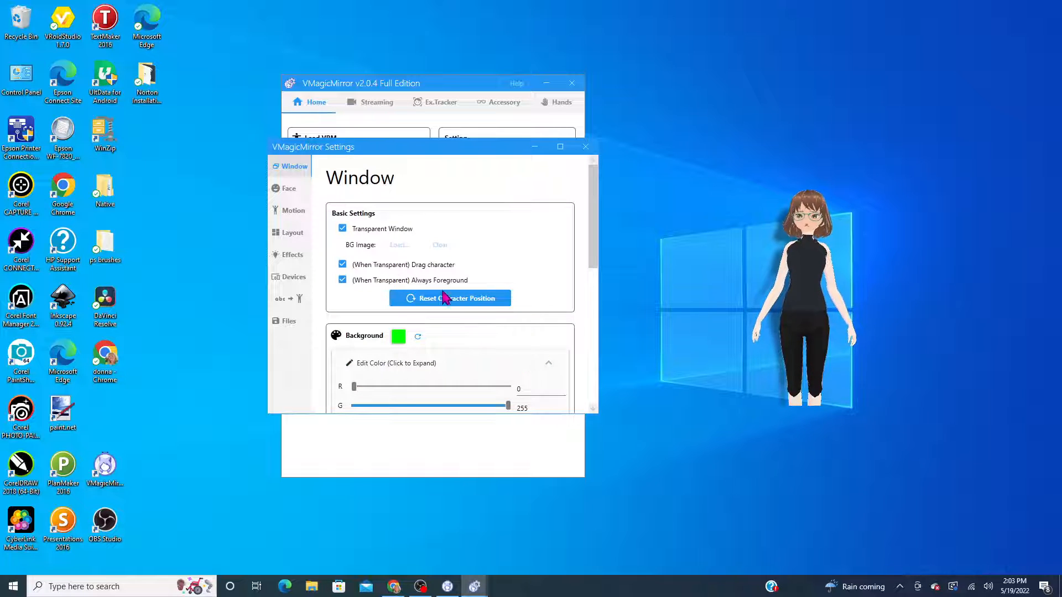
- In the Face settings, review the LipSync microphone choices and briefly show the microphone volume meter
{"action": "left_click", "coordinate": [289, 191]}
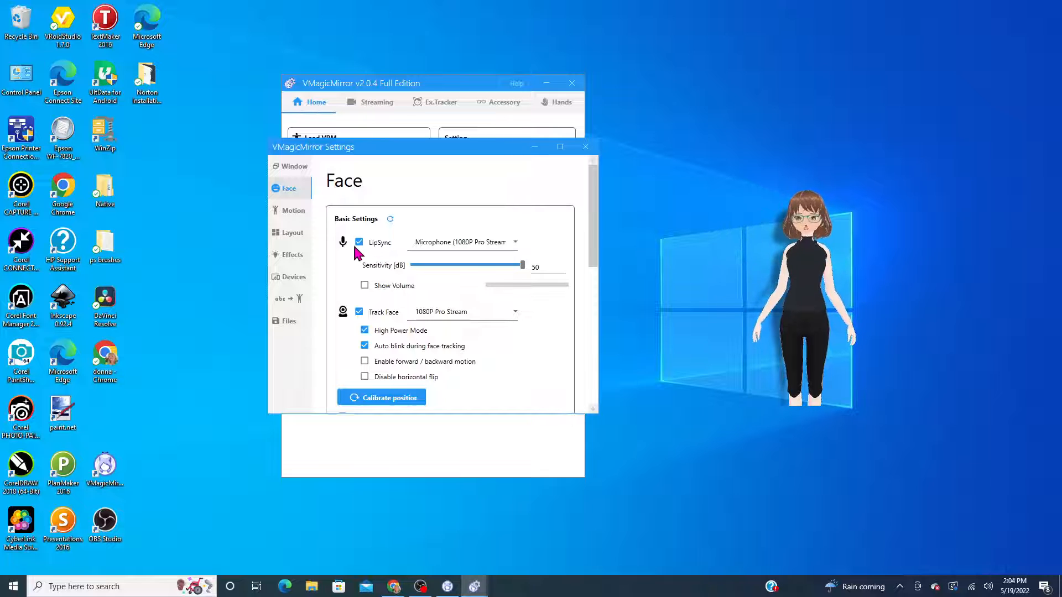
{"action": "left_click", "coordinate": [513, 240]}
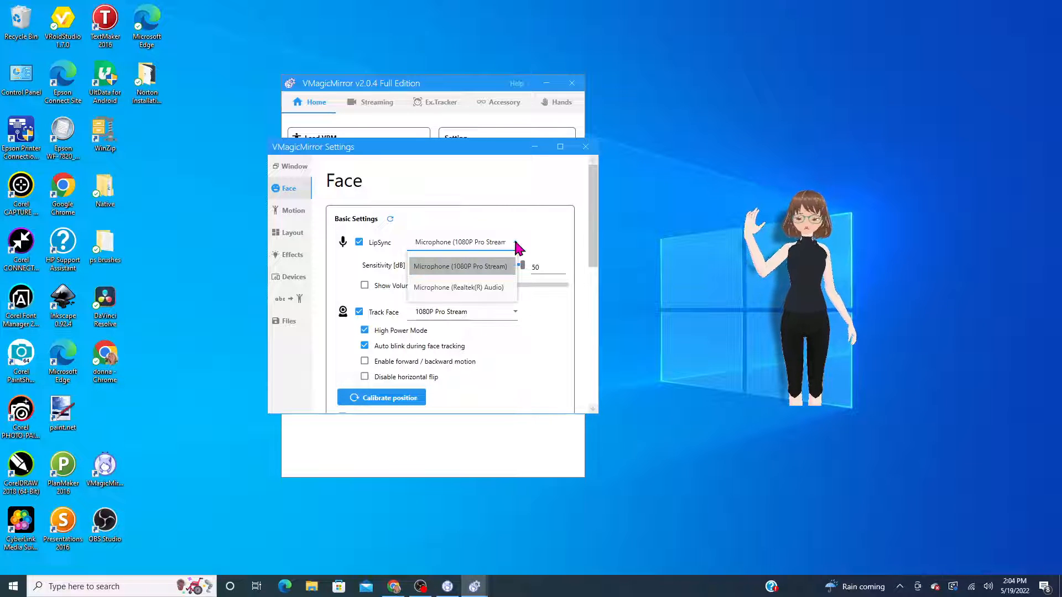
{"action": "left_click", "coordinate": [516, 246]}
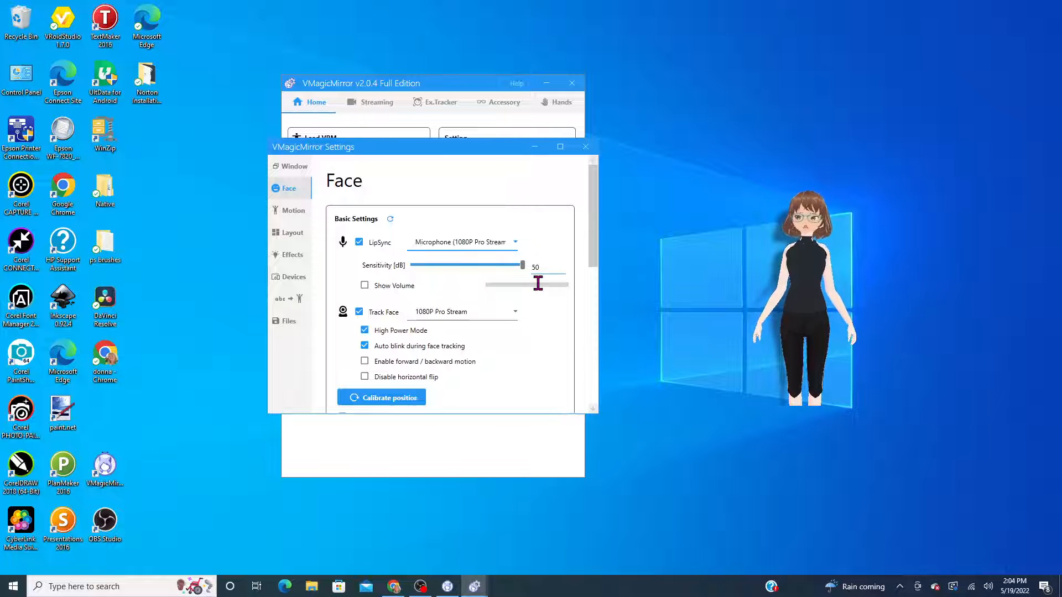
{"action": "left_click", "coordinate": [365, 286]}
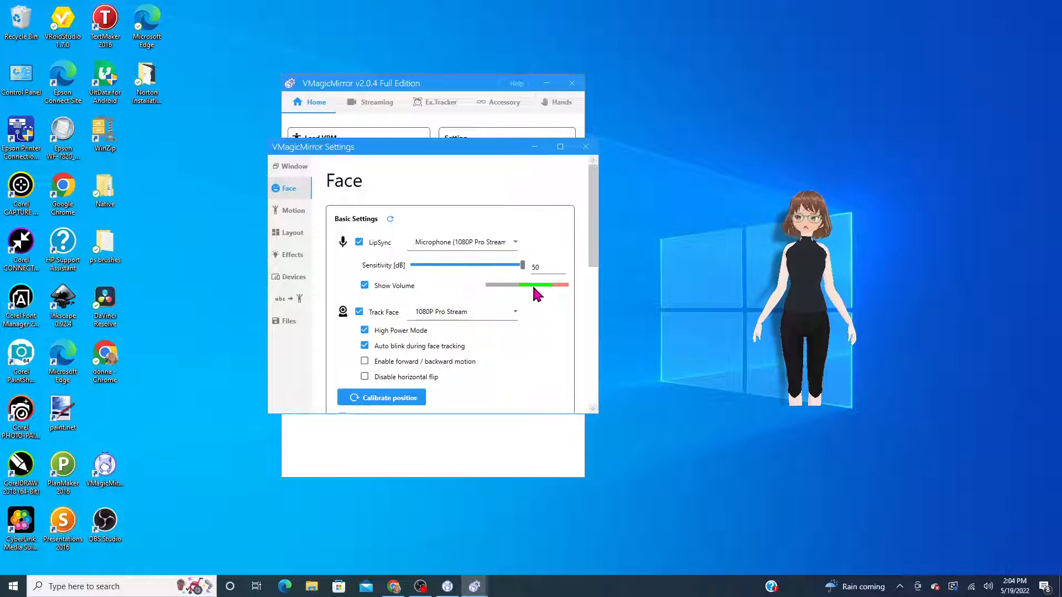
{"action": "left_click", "coordinate": [365, 286]}
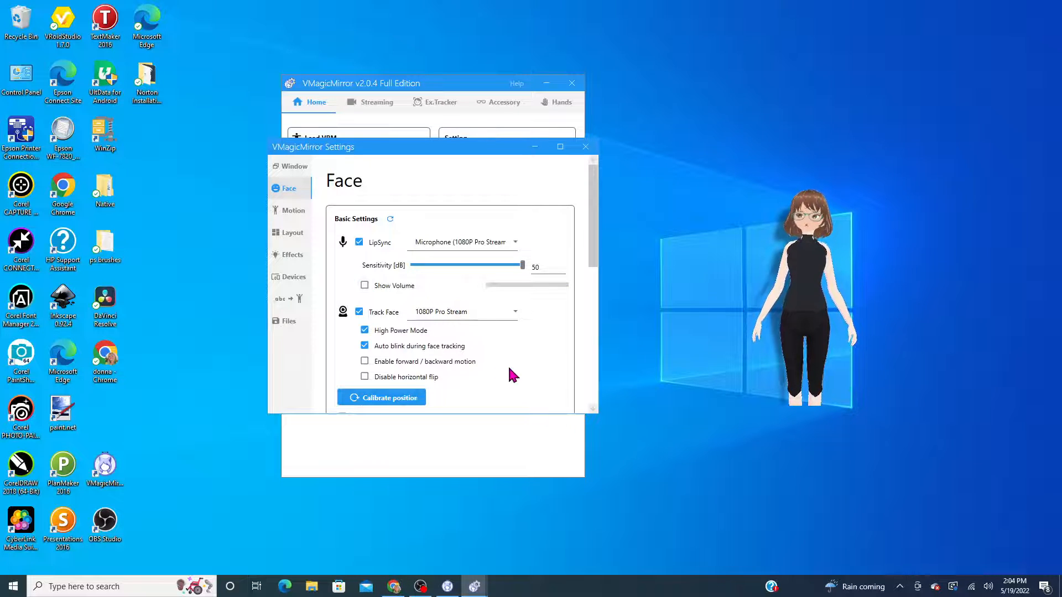
- Calibrate the face tracking position and disable voice based motion when the webcam is not used
{"action": "scroll", "coordinate": [532, 362], "scroll_direction": "down", "scroll_amount": 1}
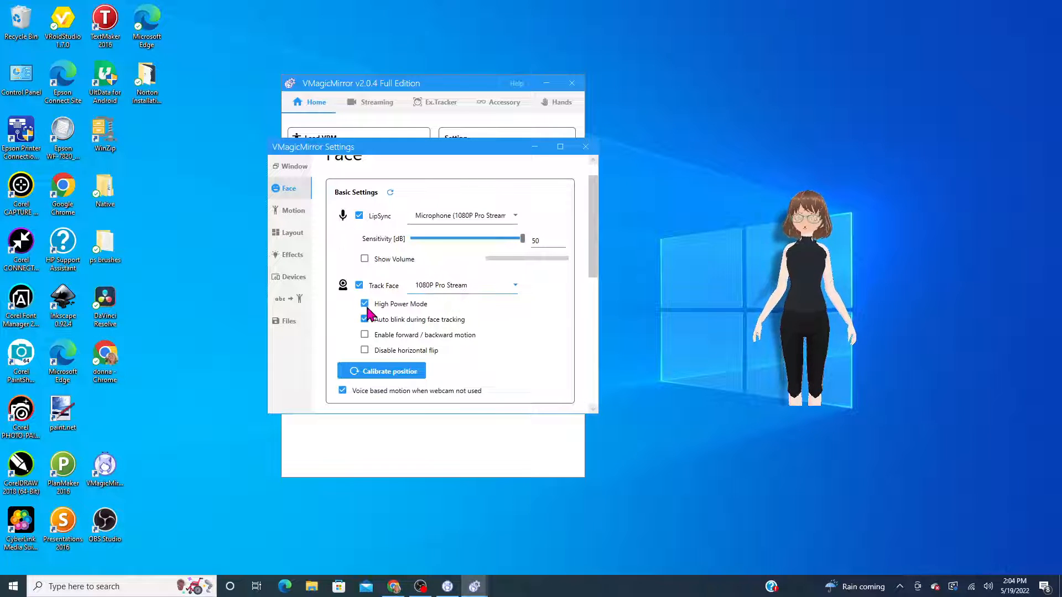
{"action": "left_click", "coordinate": [378, 381]}
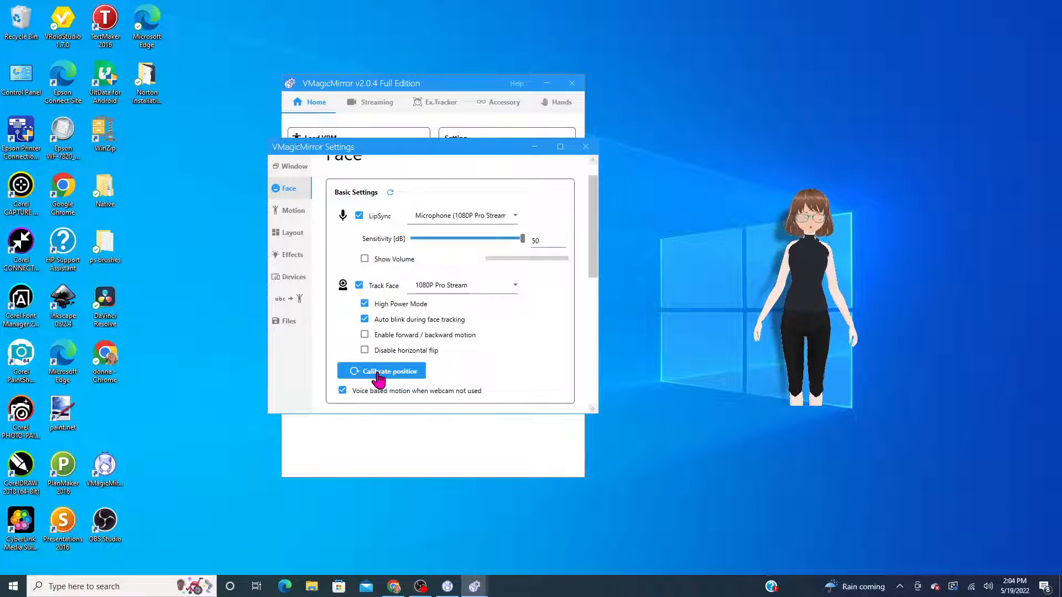
{"action": "scroll", "coordinate": [525, 370], "scroll_direction": "down", "scroll_amount": 1}
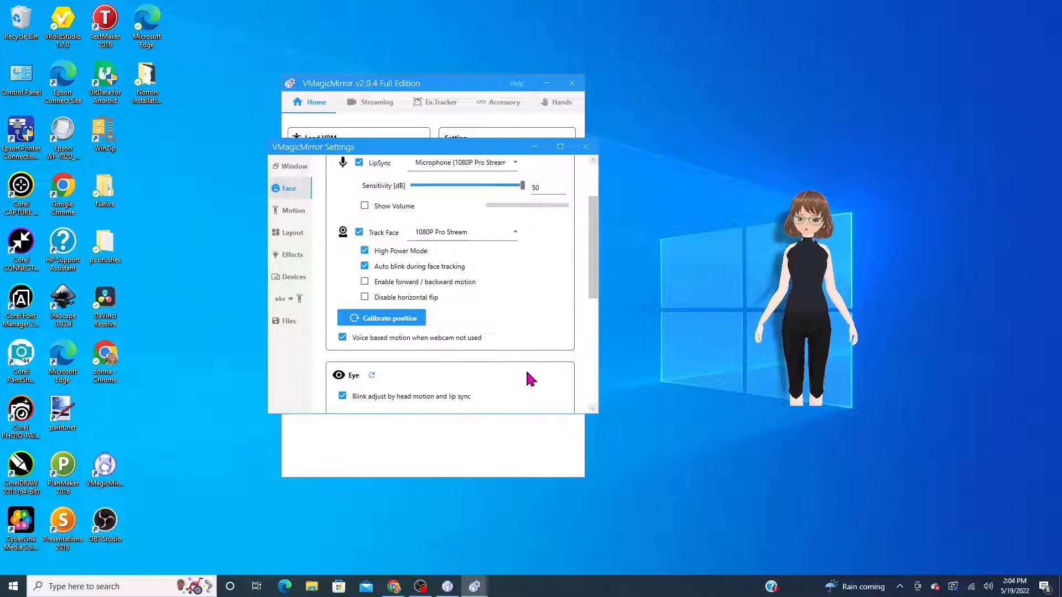
{"action": "left_click", "coordinate": [343, 337]}
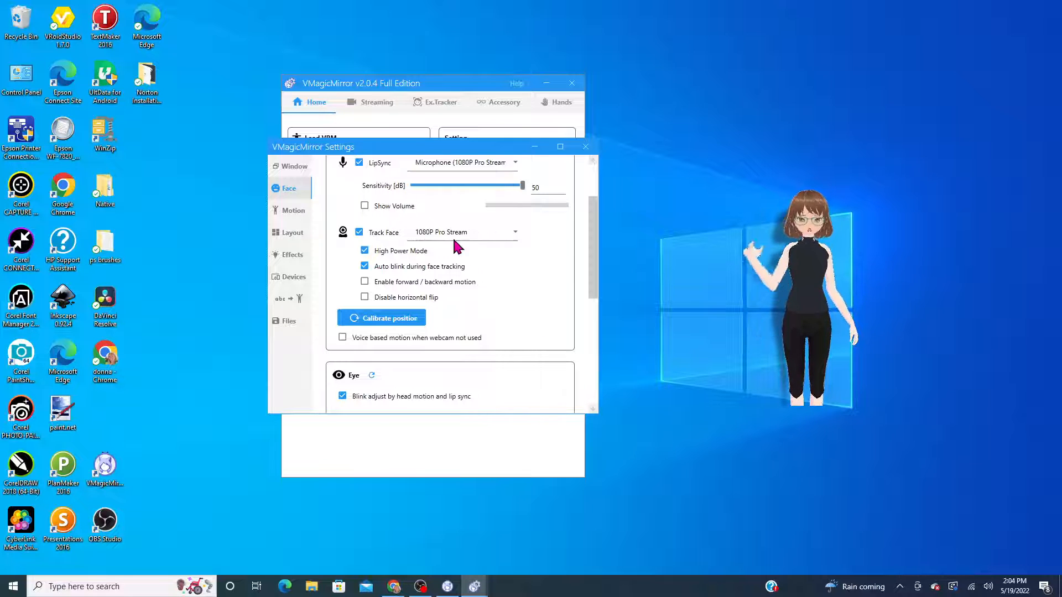
- Try Mouse as the Eye Look Target and switch it to None
{"action": "scroll", "coordinate": [488, 242], "scroll_direction": "down", "scroll_amount": 3}
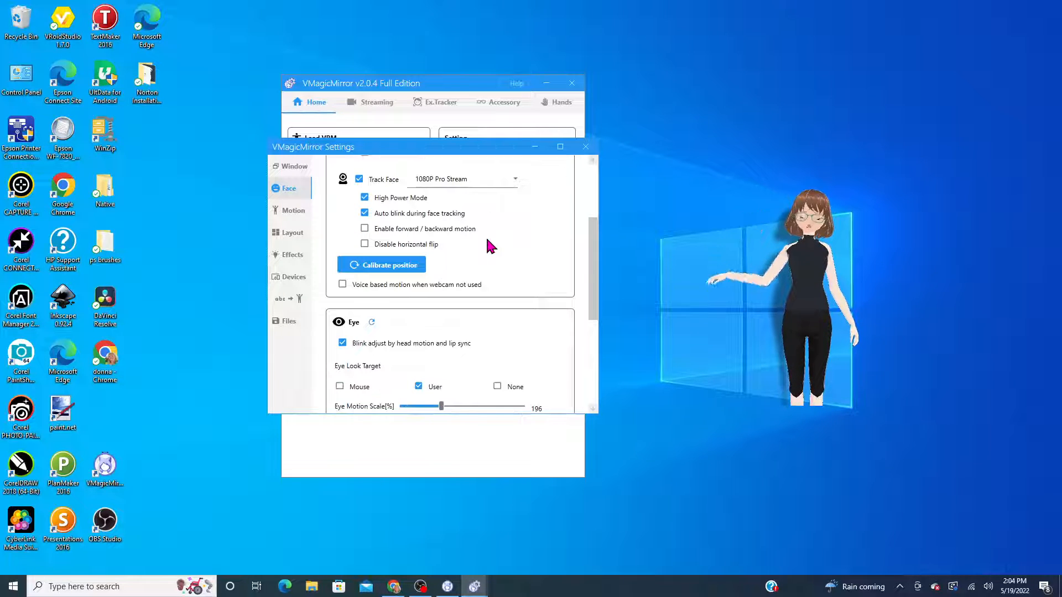
{"action": "scroll", "coordinate": [485, 249], "scroll_direction": "down", "scroll_amount": 1}
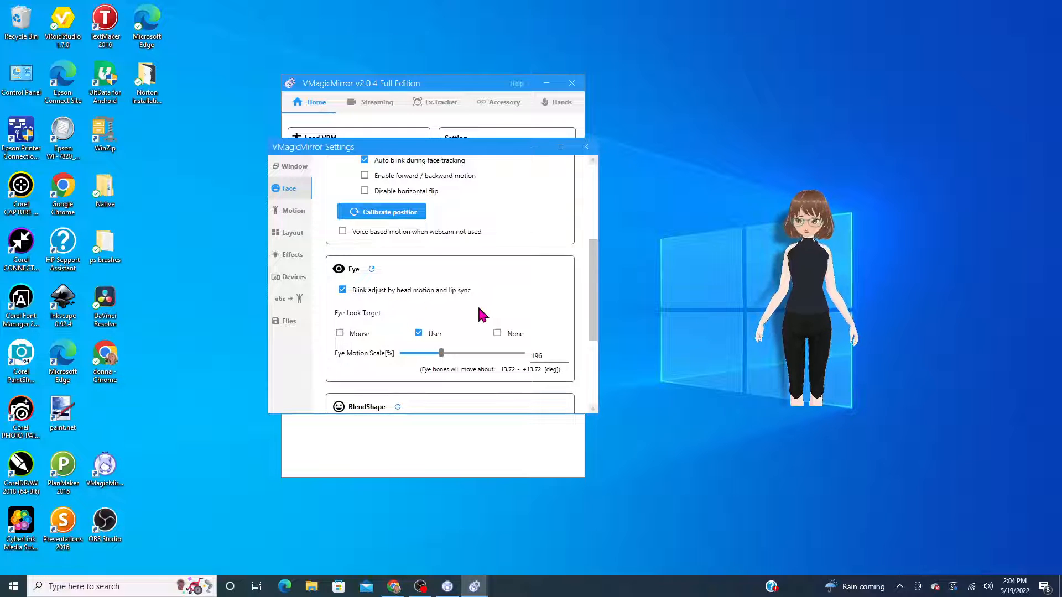
{"action": "scroll", "coordinate": [479, 307], "scroll_direction": "down", "scroll_amount": 1}
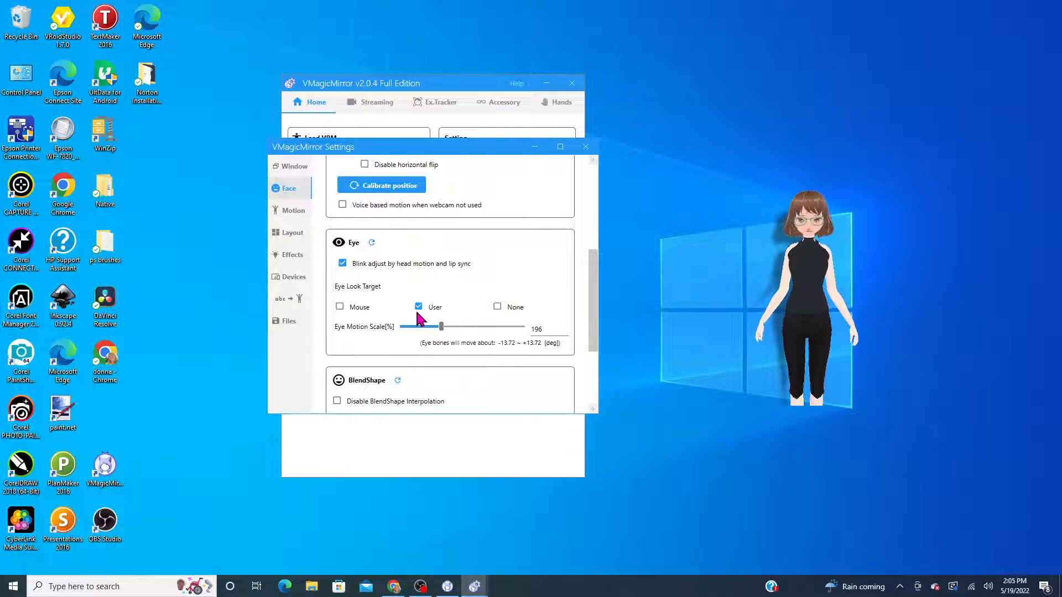
{"action": "left_click", "coordinate": [340, 307]}
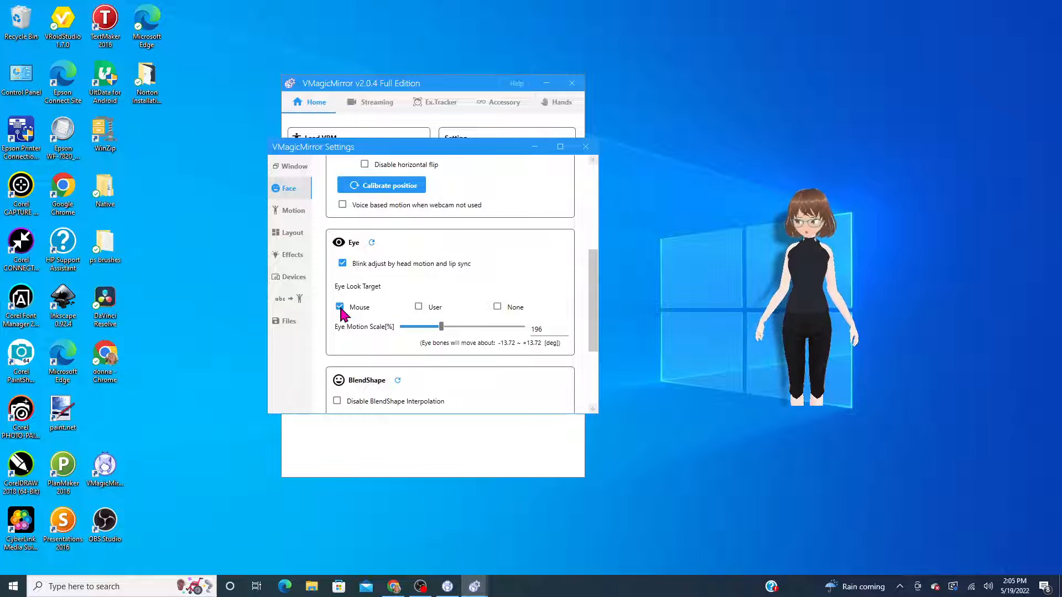
{"action": "left_click", "coordinate": [497, 307]}
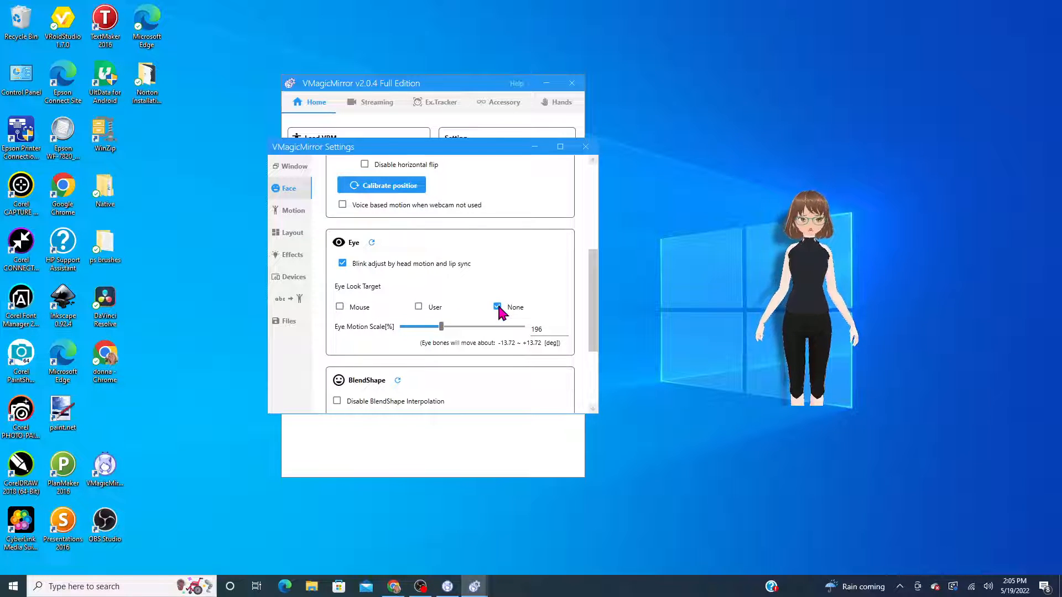
- Set the Eye Look Target to User and choose O as the Offset BlendShape
{"action": "left_click", "coordinate": [418, 307]}
{"action": "scroll", "coordinate": [460, 310], "scroll_direction": "down", "scroll_amount": 3}
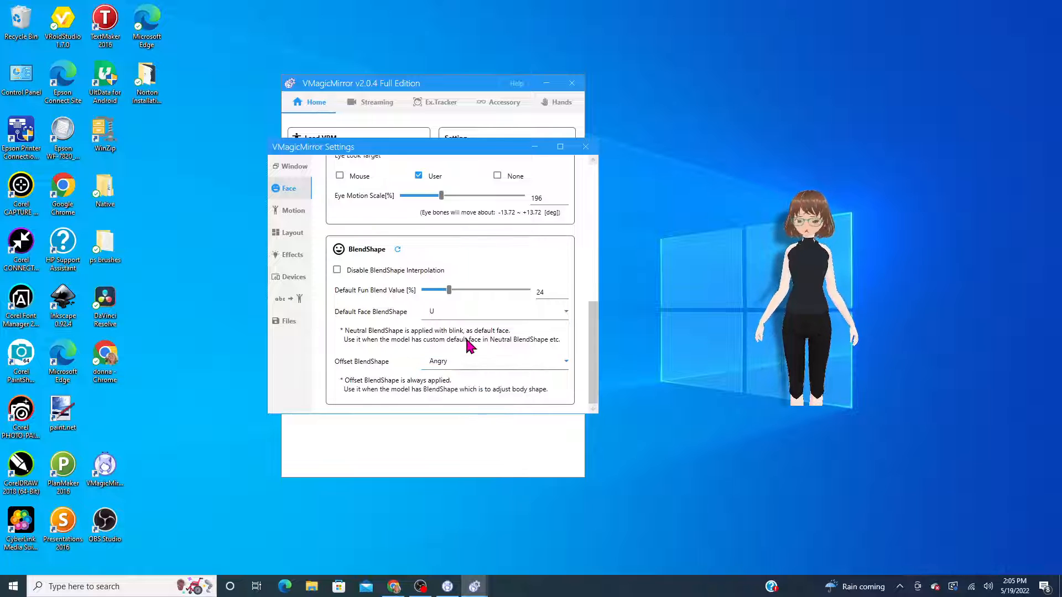
{"action": "left_click", "coordinate": [566, 361]}
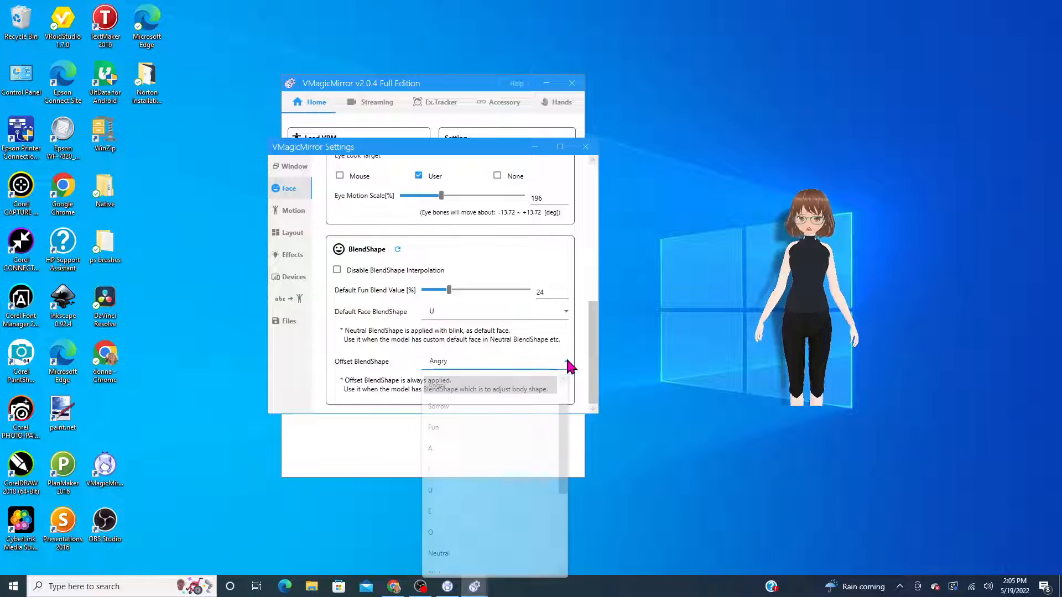
{"action": "left_click", "coordinate": [566, 361]}
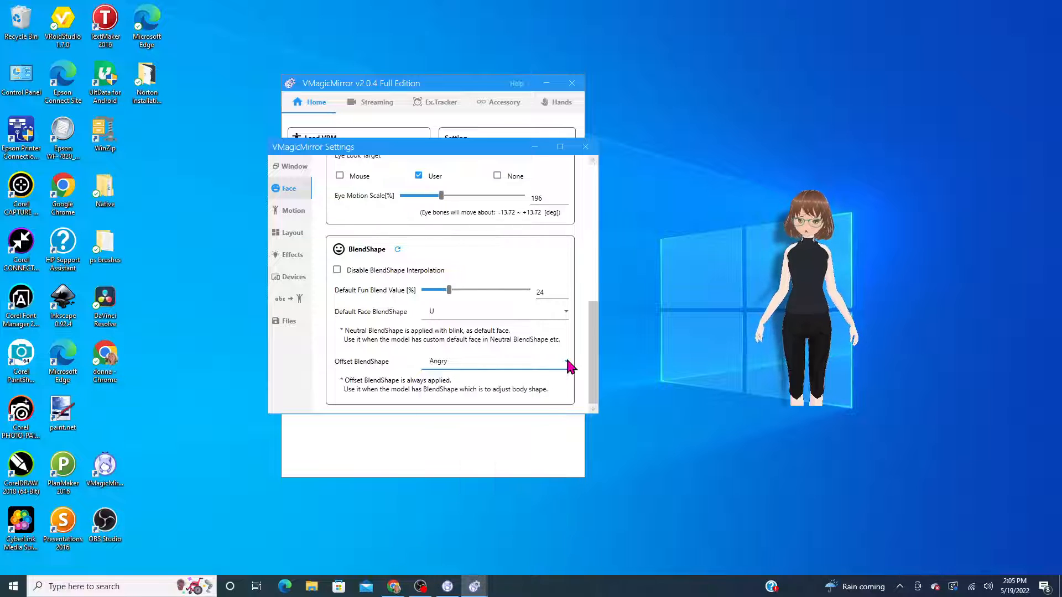
{"action": "left_click", "coordinate": [565, 361]}
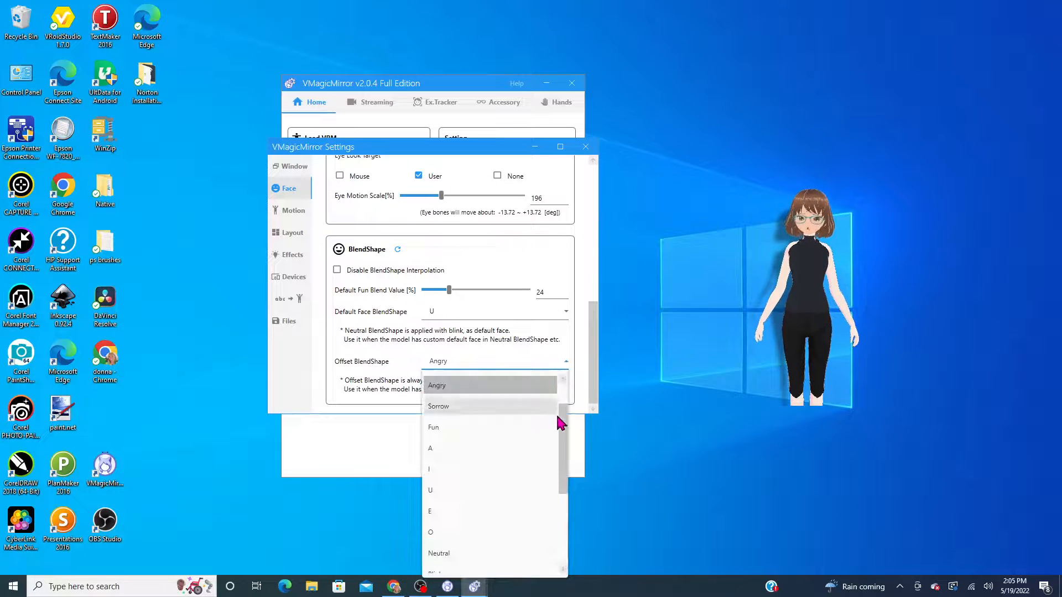
{"action": "scroll", "coordinate": [556, 413], "scroll_direction": "down", "scroll_amount": 3}
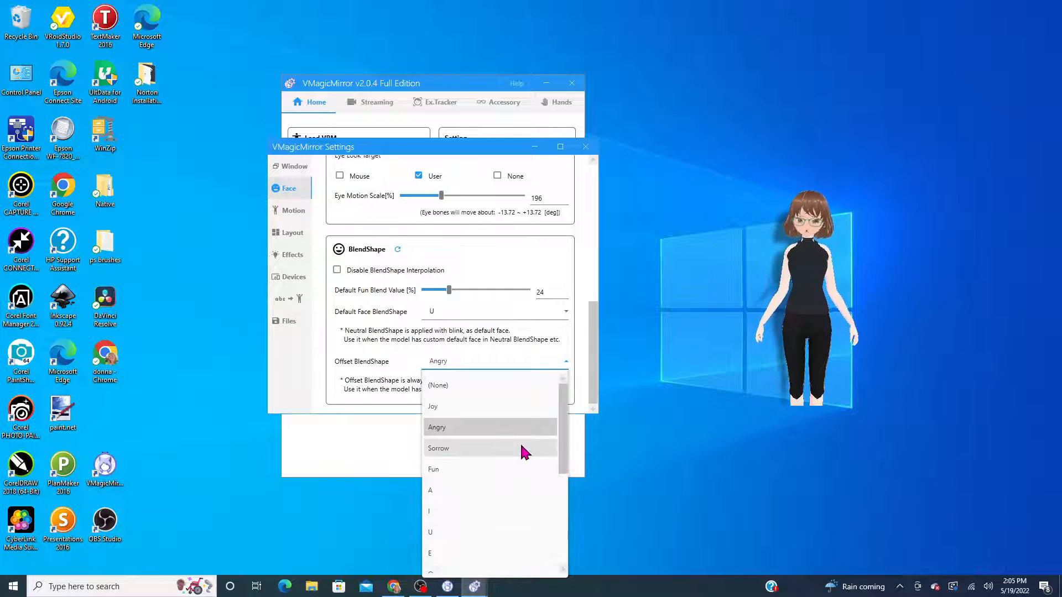
{"action": "scroll", "coordinate": [520, 442], "scroll_direction": "up", "scroll_amount": 2}
{"action": "left_click", "coordinate": [495, 449]}
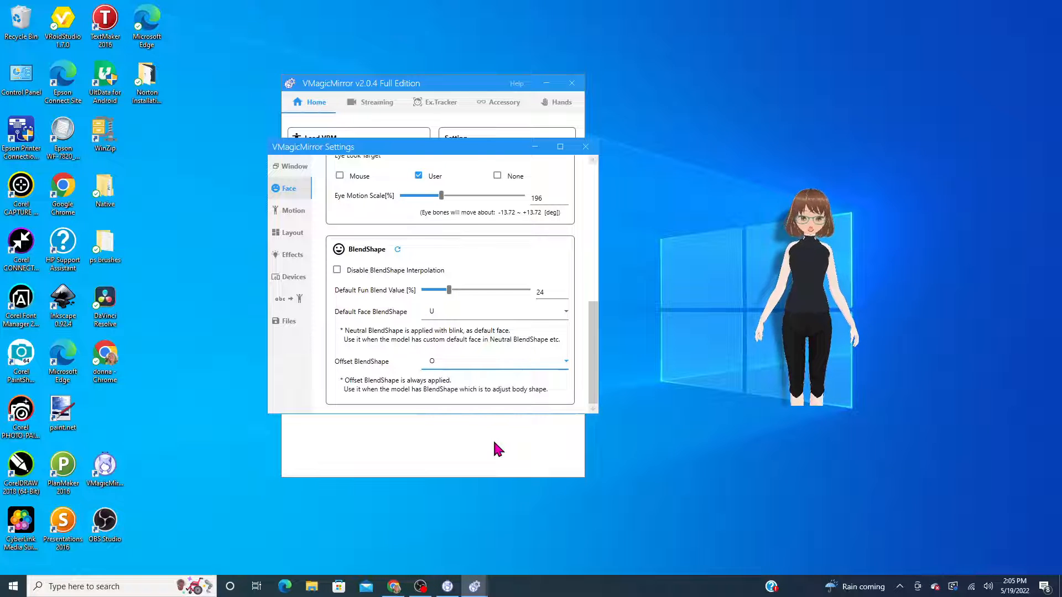
- Try Blink and Blink_R as the Offset BlendShape, and settle on Neutral
{"action": "left_click", "coordinate": [566, 360]}
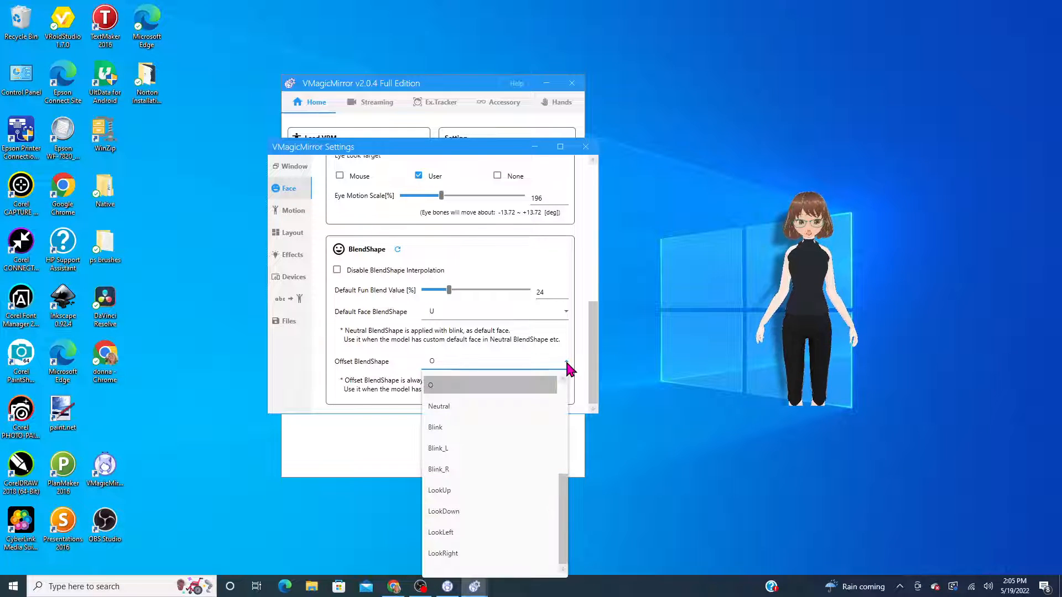
{"action": "left_click", "coordinate": [437, 428]}
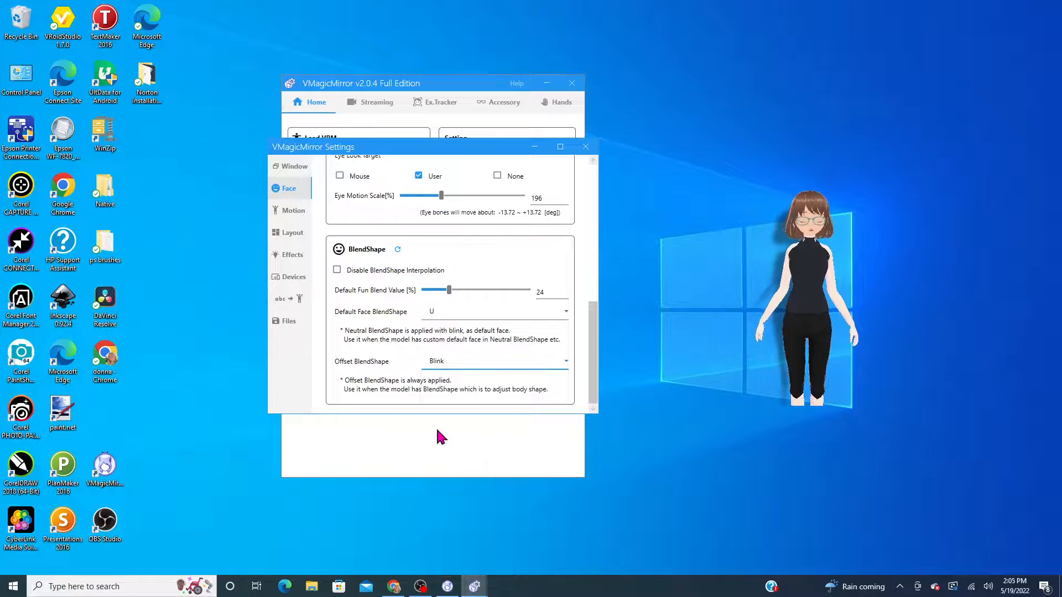
{"action": "left_click", "coordinate": [565, 361]}
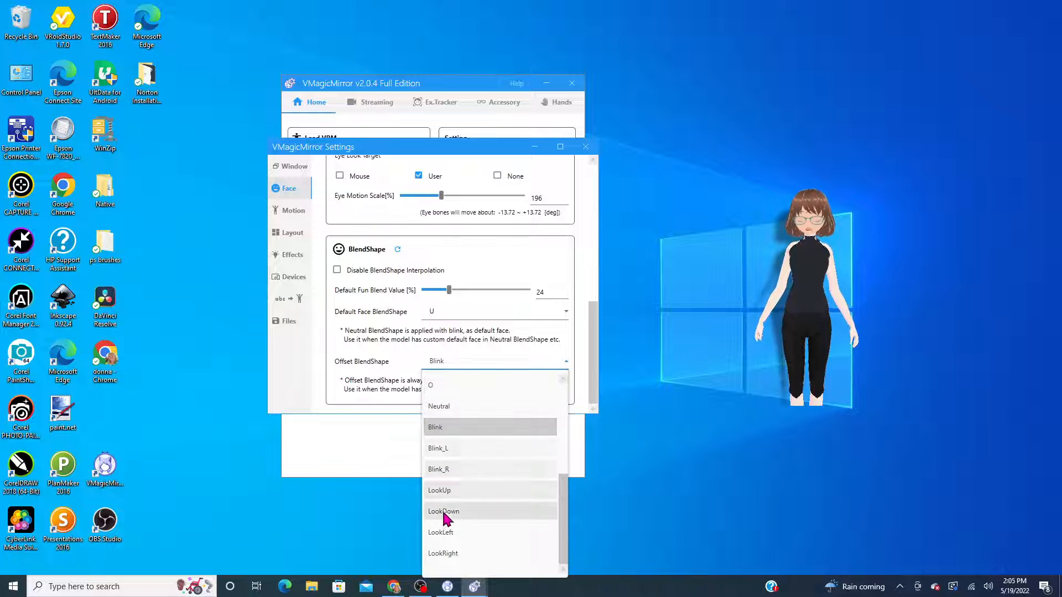
{"action": "left_click", "coordinate": [440, 406]}
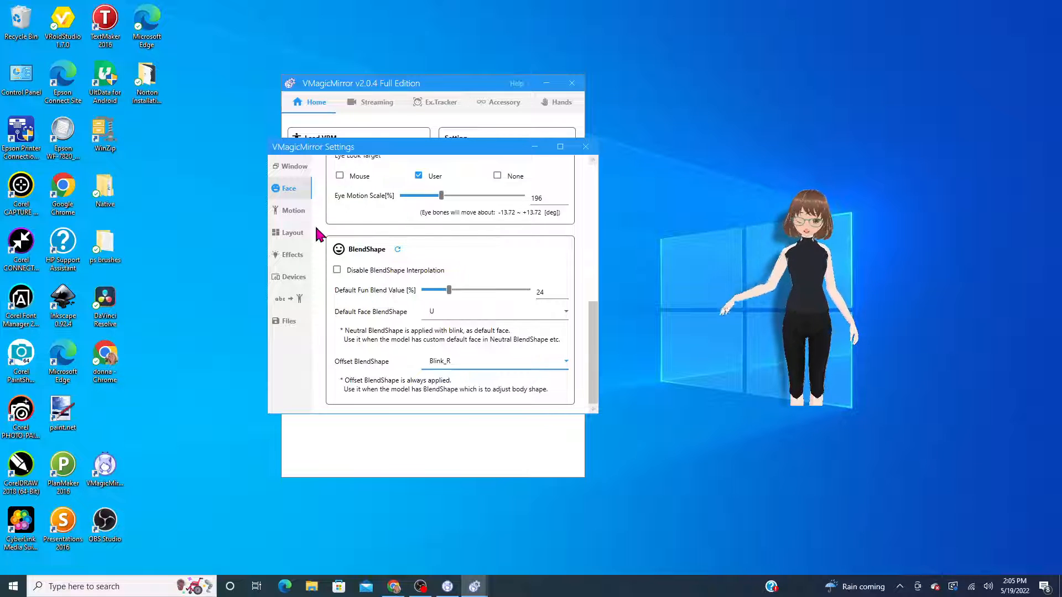
{"action": "left_click", "coordinate": [565, 362]}
{"action": "left_click", "coordinate": [467, 408]}
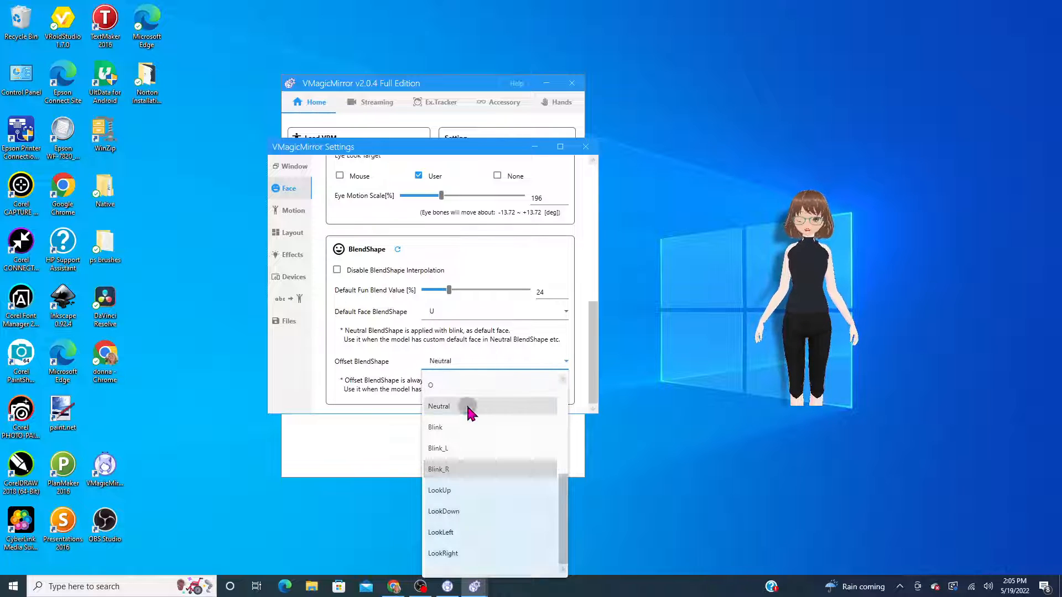
- In the Motion settings, try Always-Hands-Down Mode for the upper body and turn it off again
{"action": "left_click", "coordinate": [299, 213]}
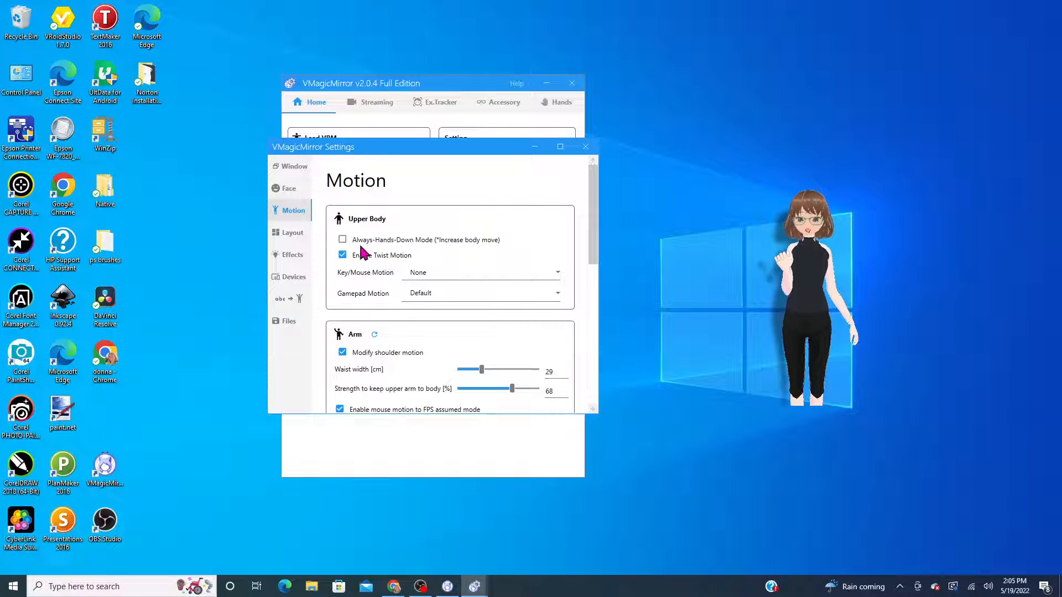
{"action": "left_click", "coordinate": [342, 241]}
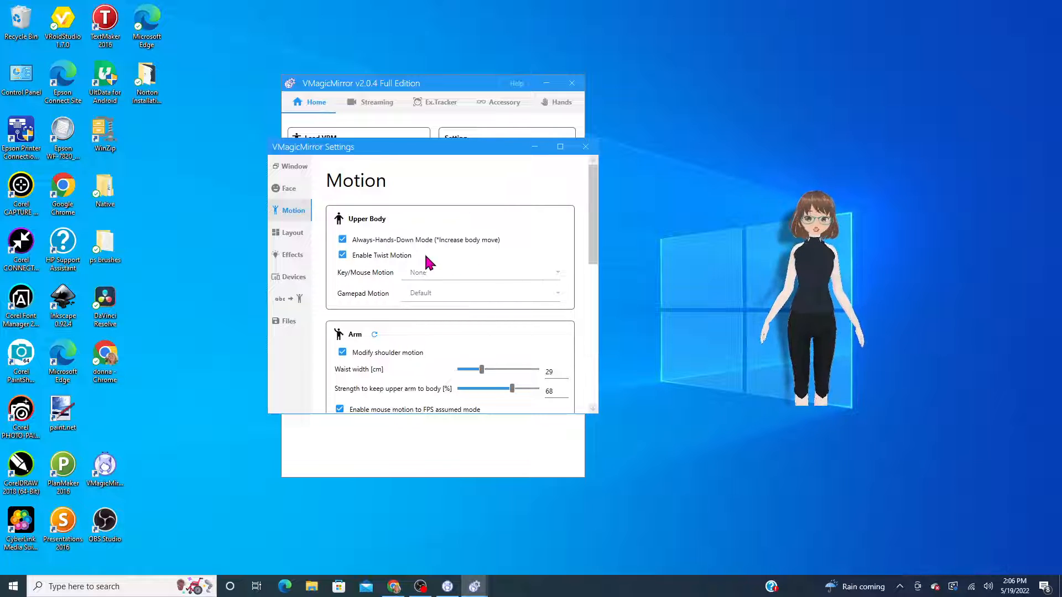
{"action": "left_click", "coordinate": [342, 240]}
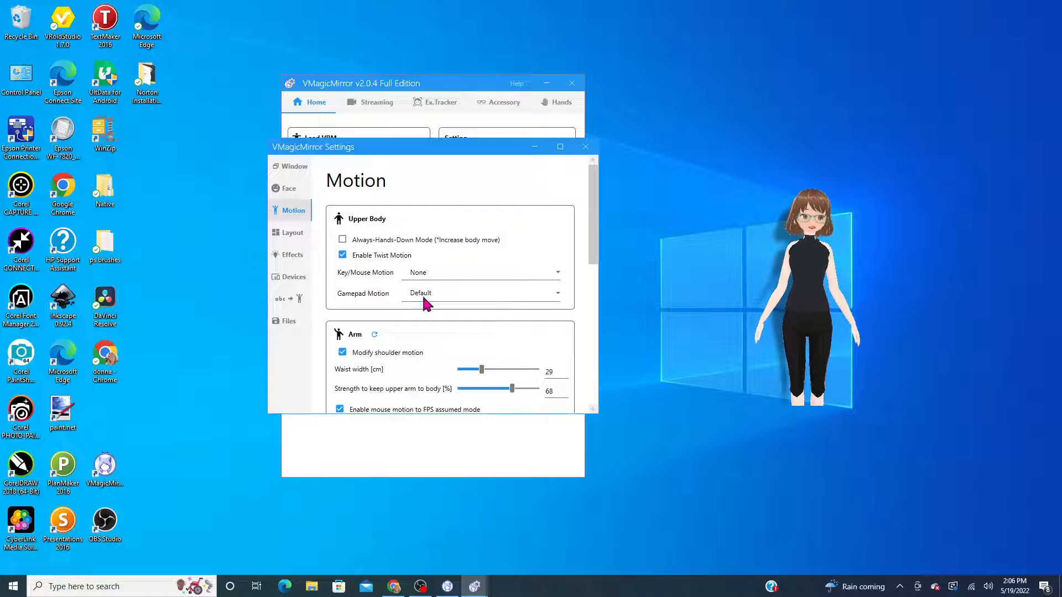
- Examine the arm, keyboard and presentation, hand and wait motion options in the Motion settings
{"action": "scroll", "coordinate": [513, 314], "scroll_direction": "down", "scroll_amount": 2}
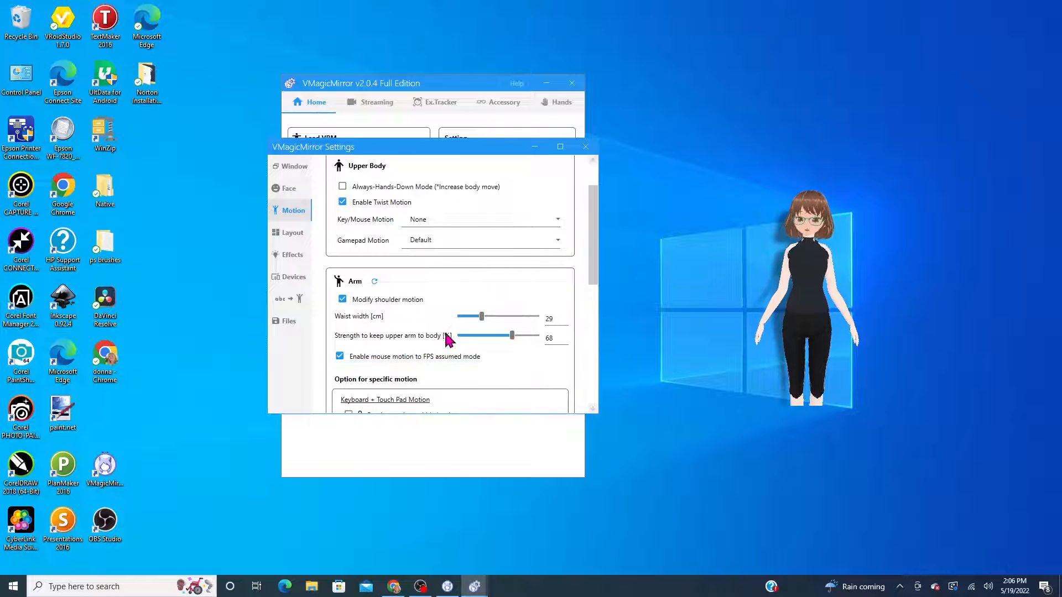
{"action": "scroll", "coordinate": [409, 347], "scroll_direction": "down", "scroll_amount": 2}
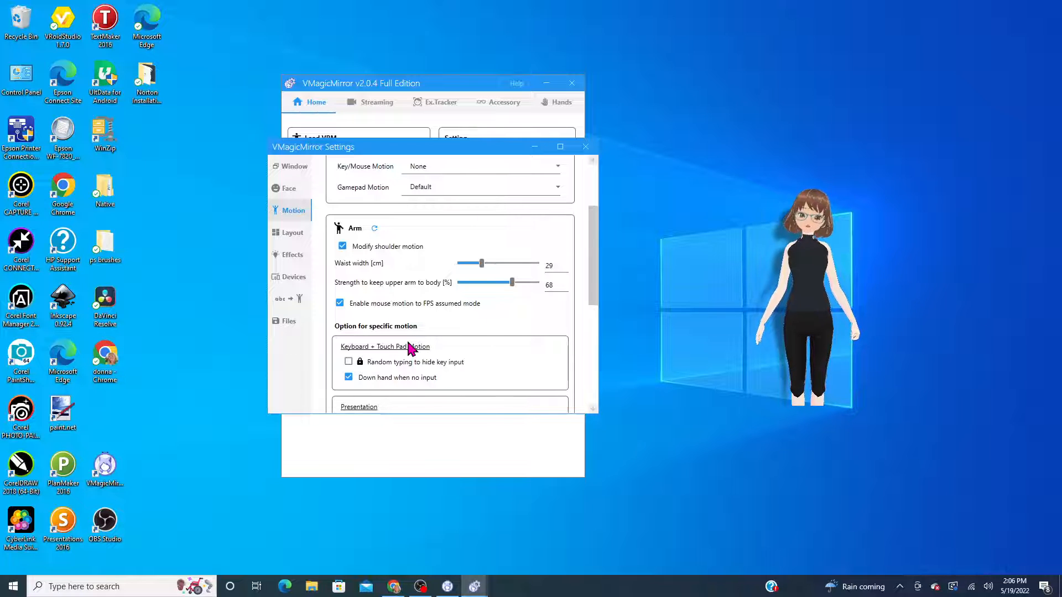
{"action": "scroll", "coordinate": [425, 363], "scroll_direction": "down", "scroll_amount": 5}
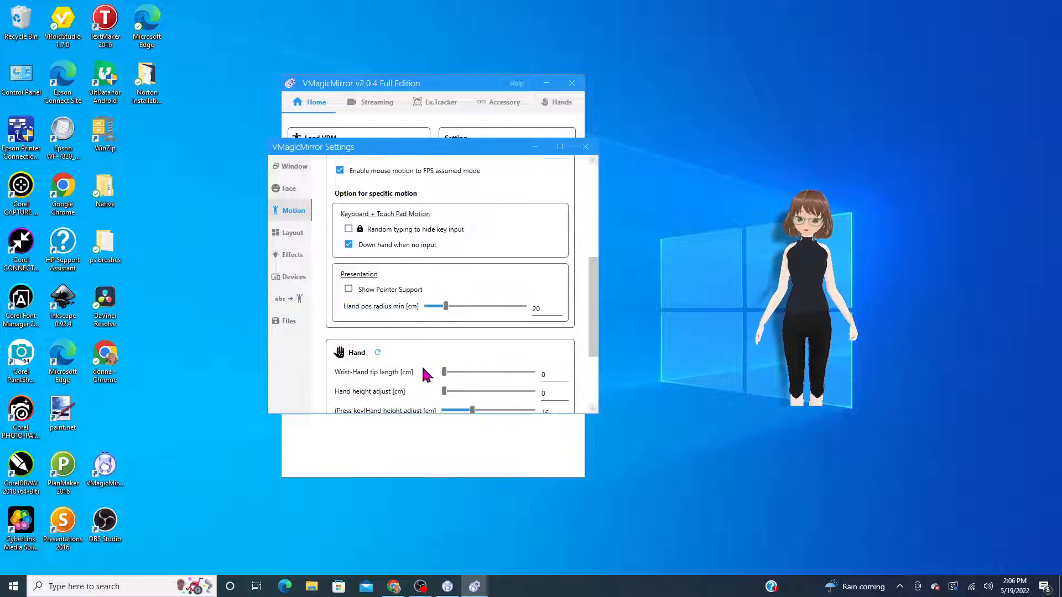
{"action": "scroll", "coordinate": [423, 371], "scroll_direction": "down", "scroll_amount": 2}
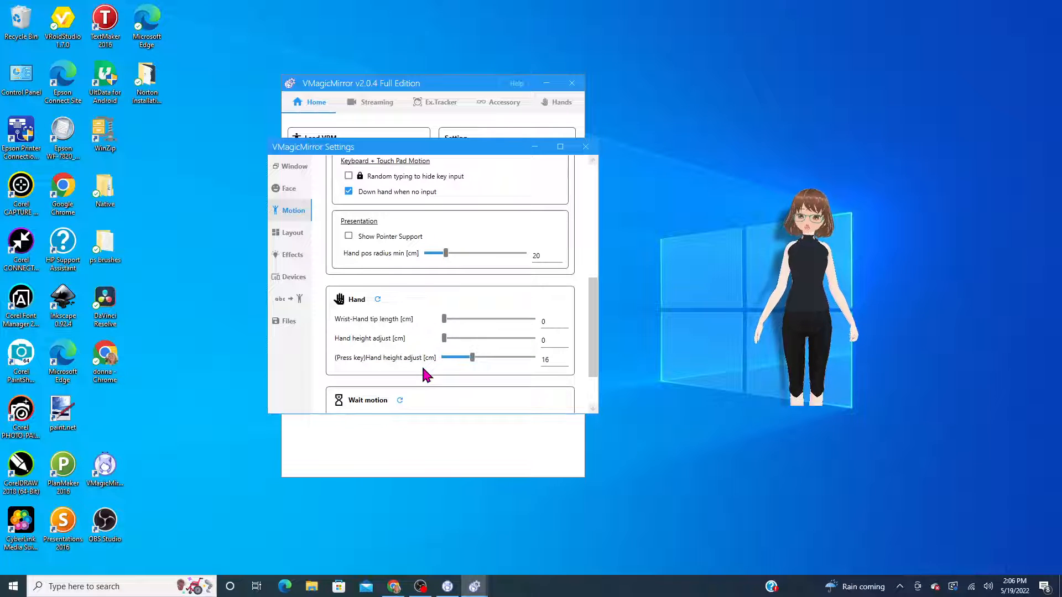
{"action": "scroll", "coordinate": [424, 369], "scroll_direction": "down", "scroll_amount": 3}
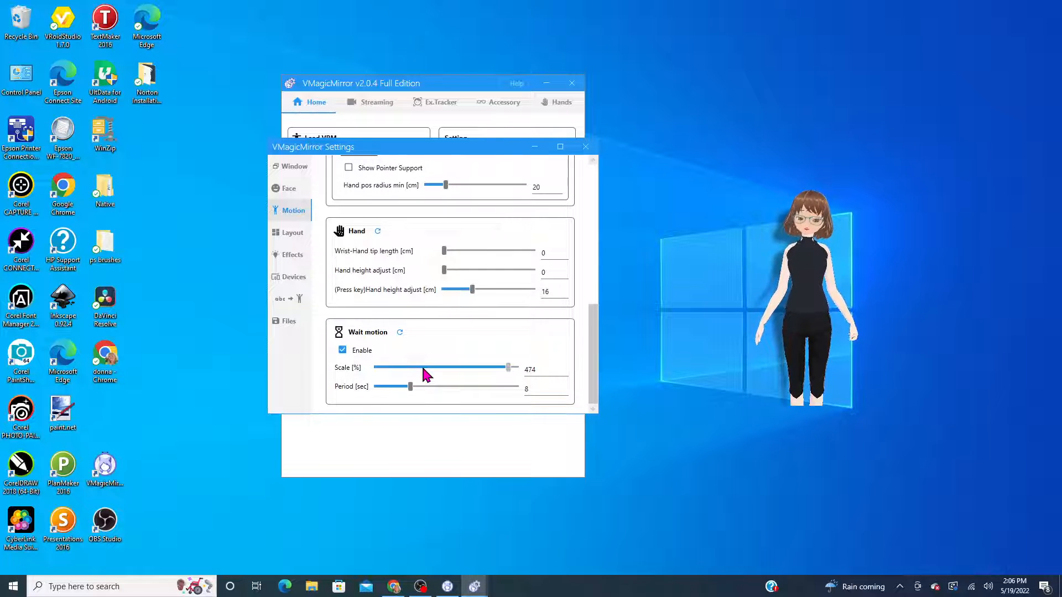
{"action": "scroll", "coordinate": [424, 373], "scroll_direction": "up", "scroll_amount": 5}
{"action": "scroll", "coordinate": [424, 374], "scroll_direction": "up", "scroll_amount": 5}
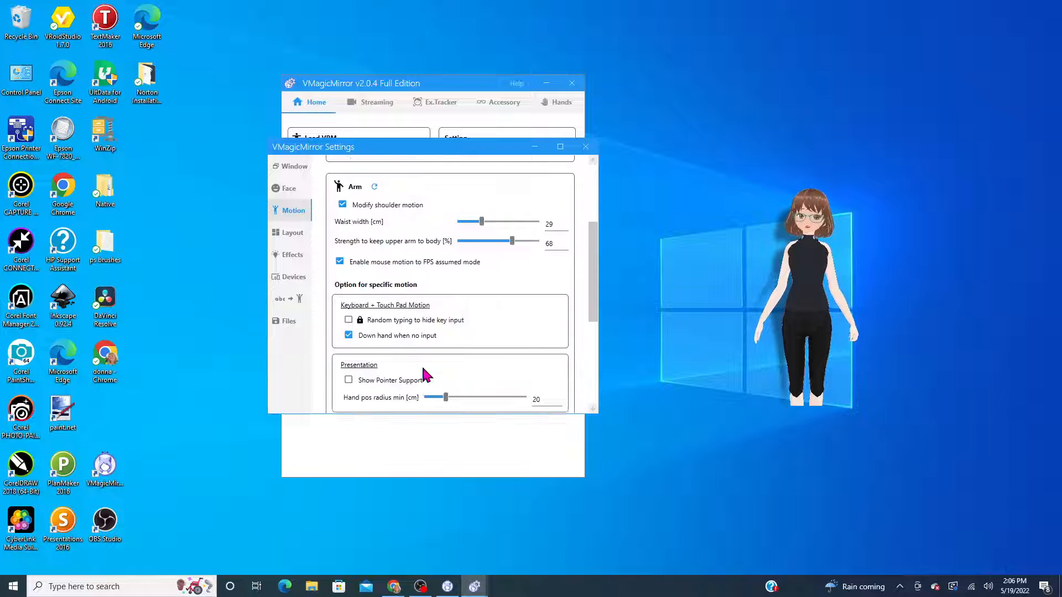
- In the Layout settings, try Free Camera Mode, reset the camera position and leave the mode off
{"action": "left_click", "coordinate": [295, 235]}
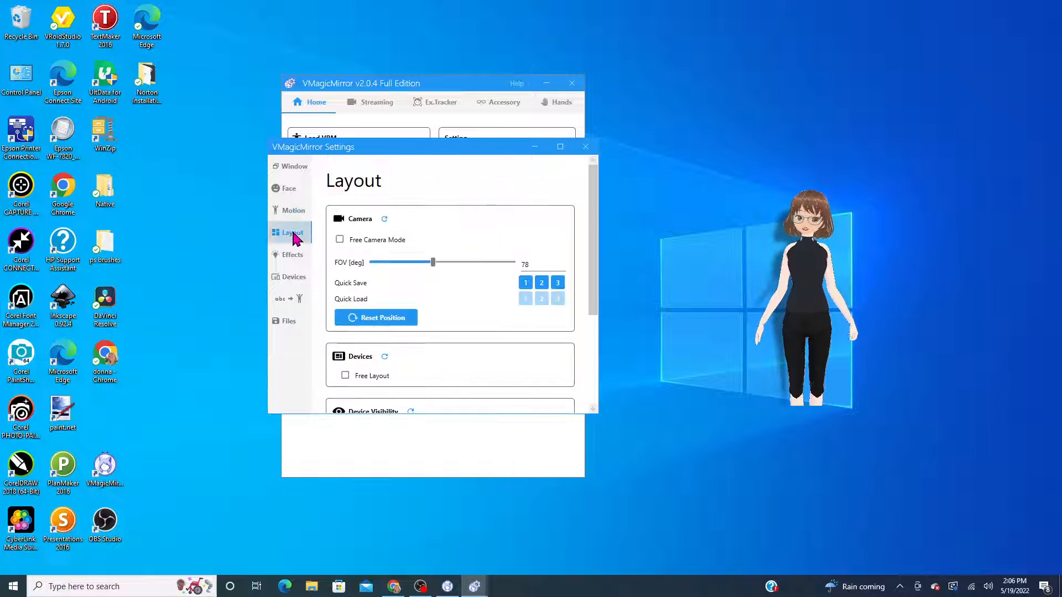
{"action": "left_click", "coordinate": [338, 239]}
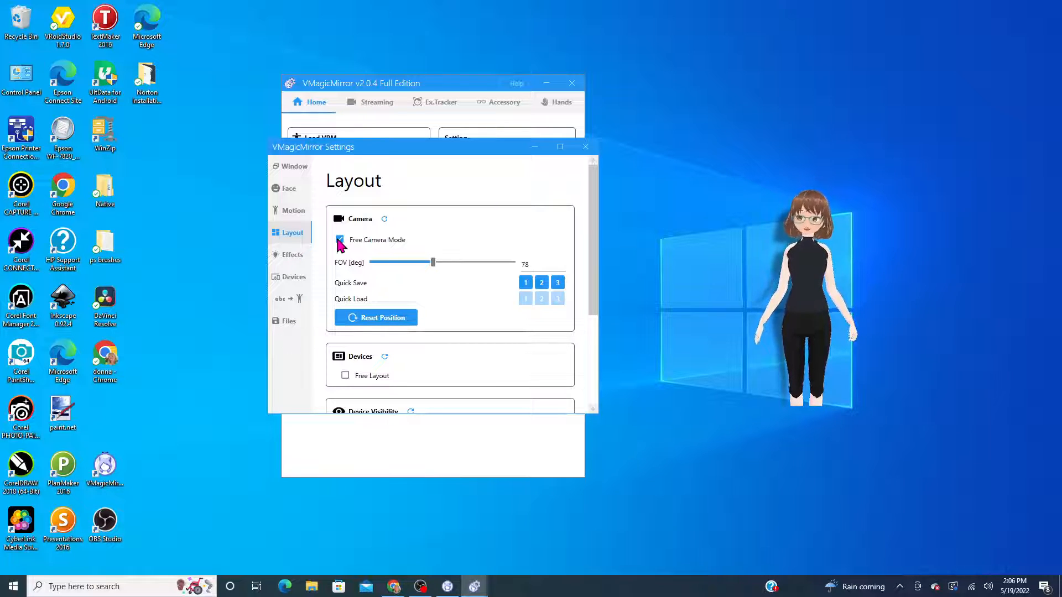
{"action": "left_click", "coordinate": [339, 239]}
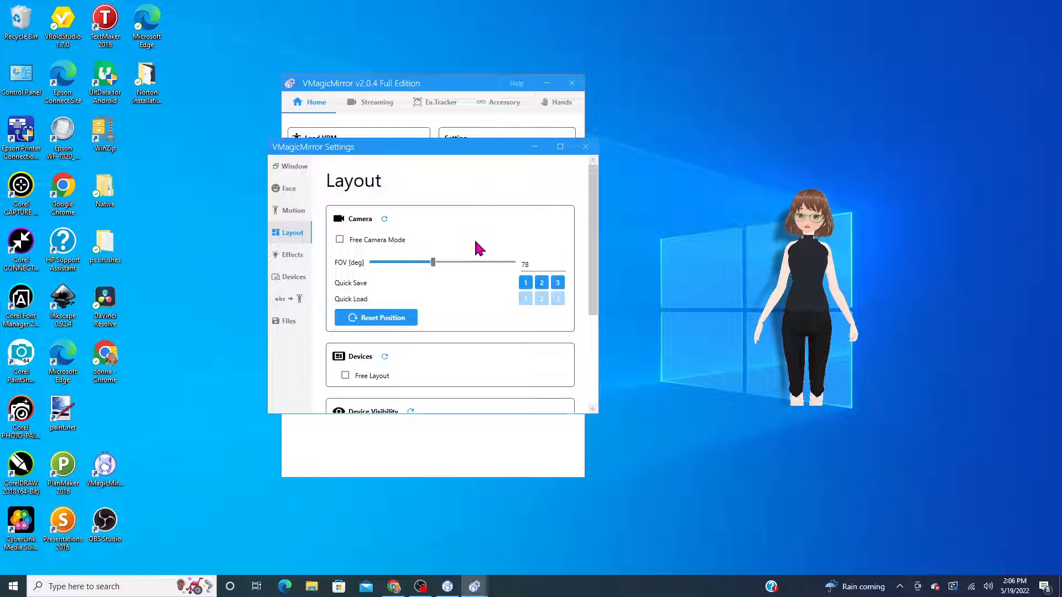
{"action": "left_click", "coordinate": [340, 239]}
{"action": "left_click", "coordinate": [384, 324]}
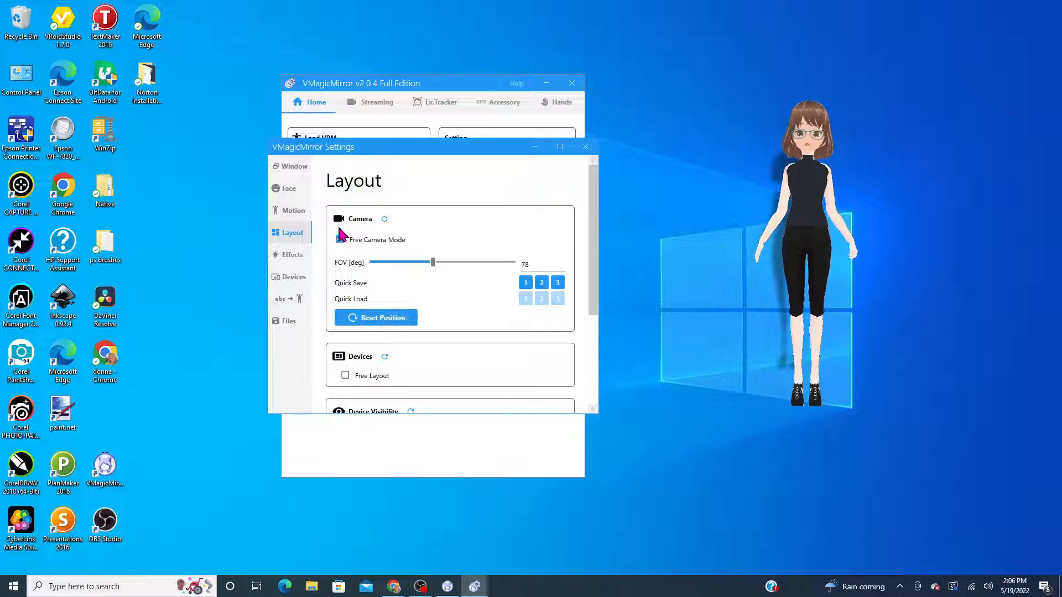
{"action": "left_click", "coordinate": [340, 241]}
- Try Free Layout for the devices in the Layout settings and turn it off again
{"action": "scroll", "coordinate": [514, 313], "scroll_direction": "down", "scroll_amount": 2}
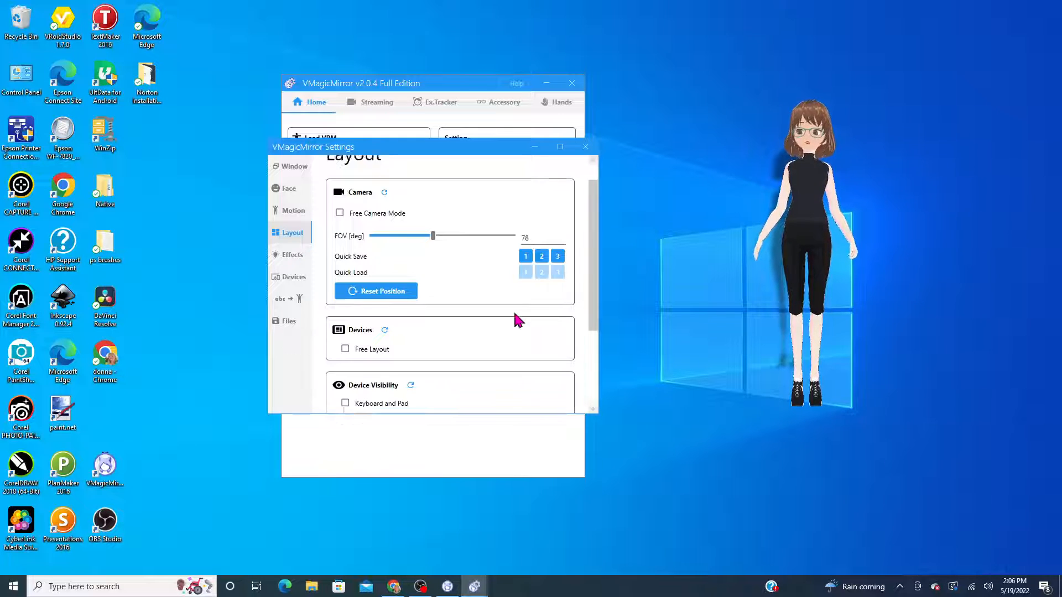
{"action": "scroll", "coordinate": [514, 319], "scroll_direction": "down", "scroll_amount": 2}
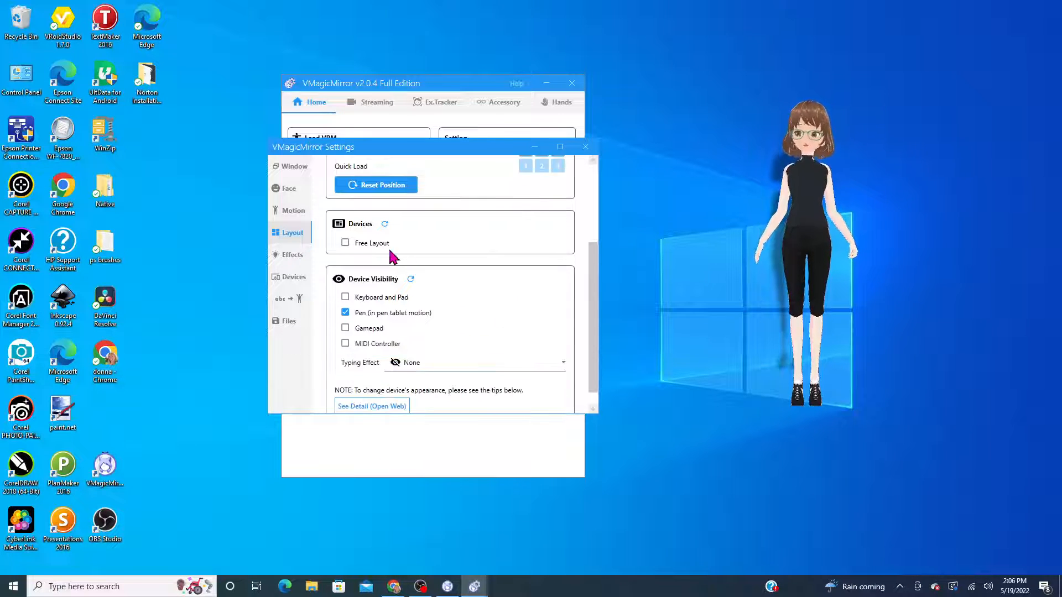
{"action": "left_click", "coordinate": [347, 243]}
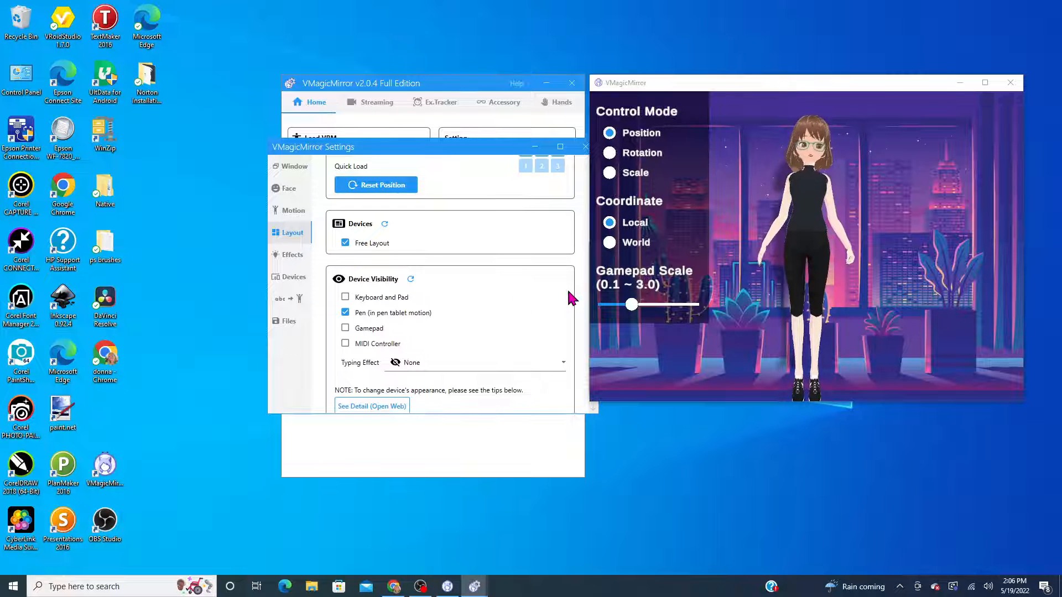
{"action": "left_click", "coordinate": [348, 243]}
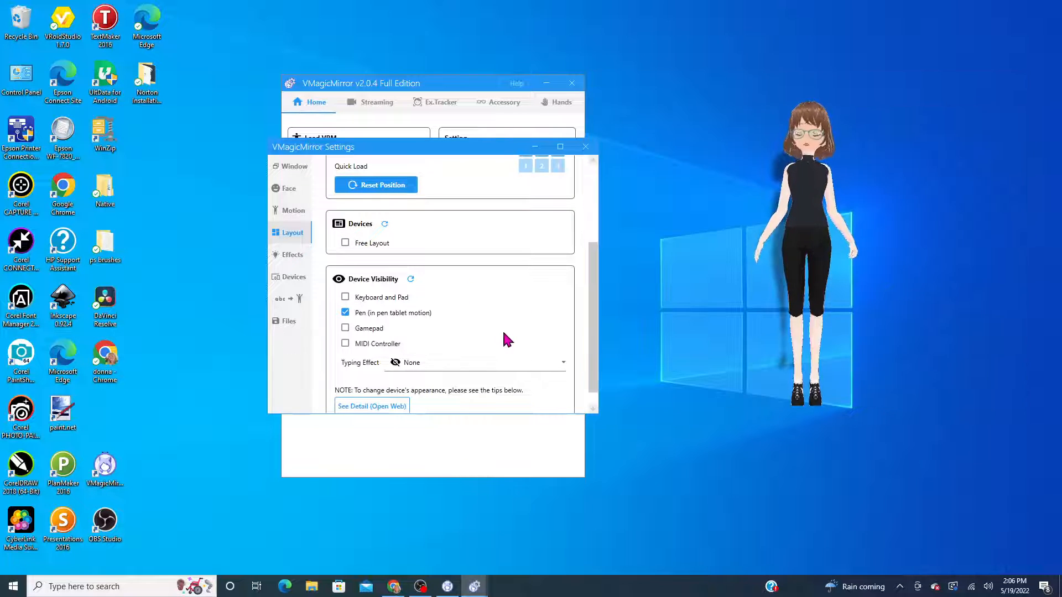
{"action": "scroll", "coordinate": [464, 352], "scroll_direction": "up", "scroll_amount": 5}
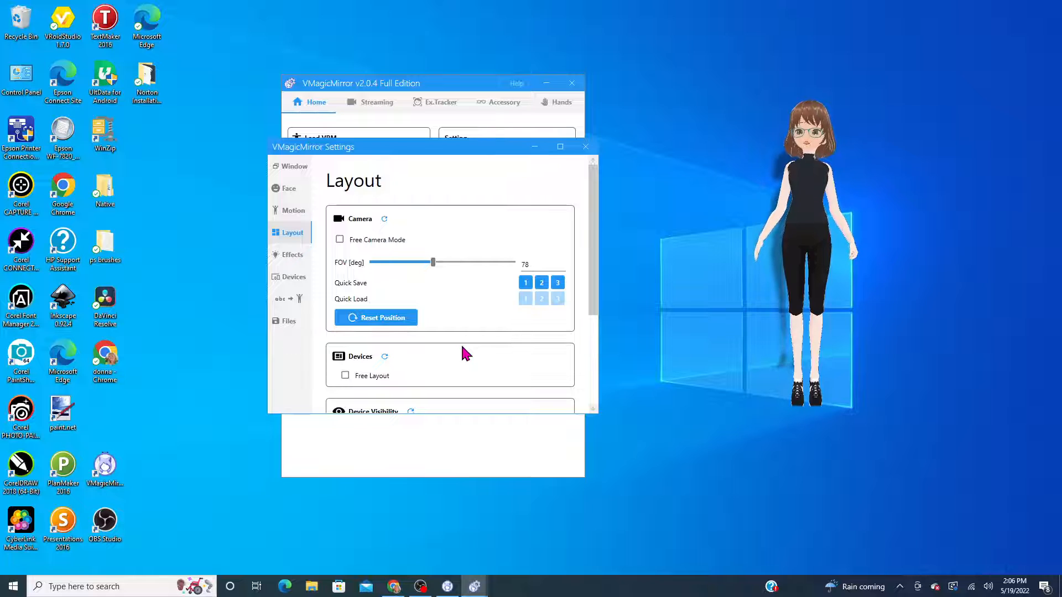
- Close the settings window and review the Streaming, Accessory, Hands and Ex.Tracker options in the main window
{"action": "left_click", "coordinate": [585, 147]}
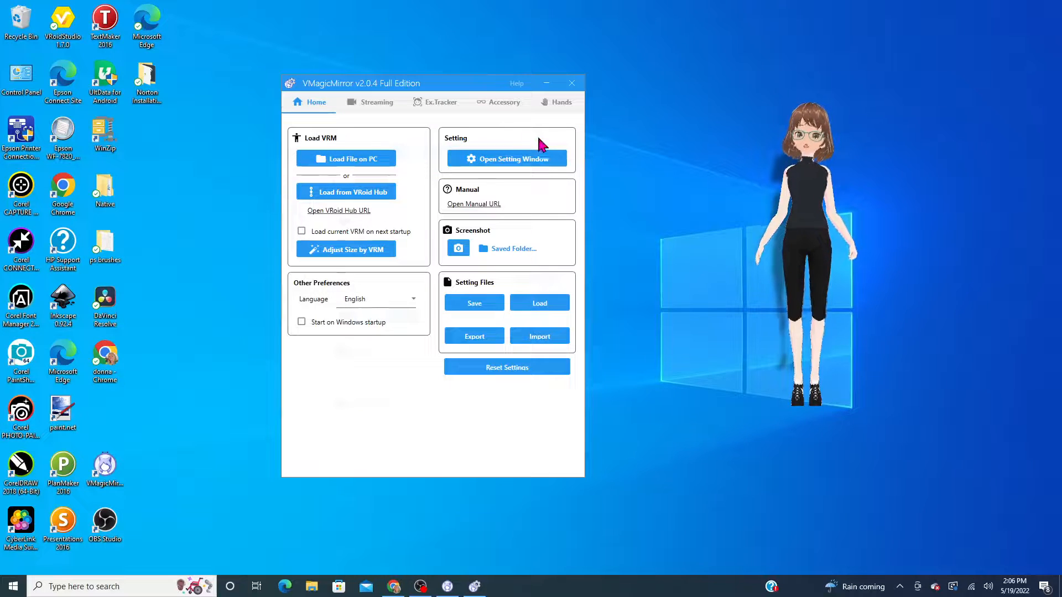
{"action": "left_click", "coordinate": [373, 102]}
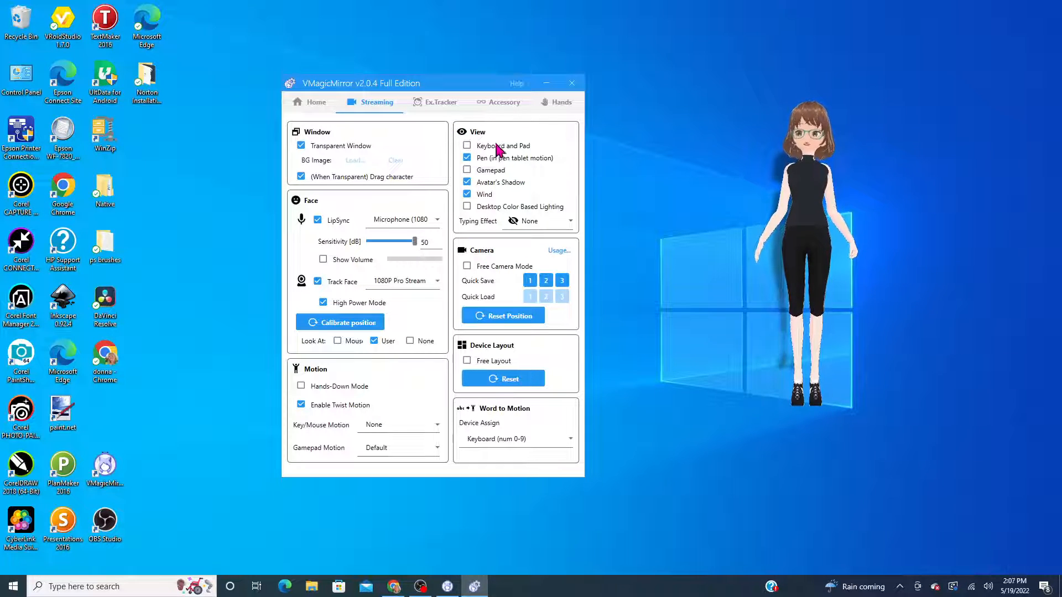
{"action": "left_click", "coordinate": [494, 101]}
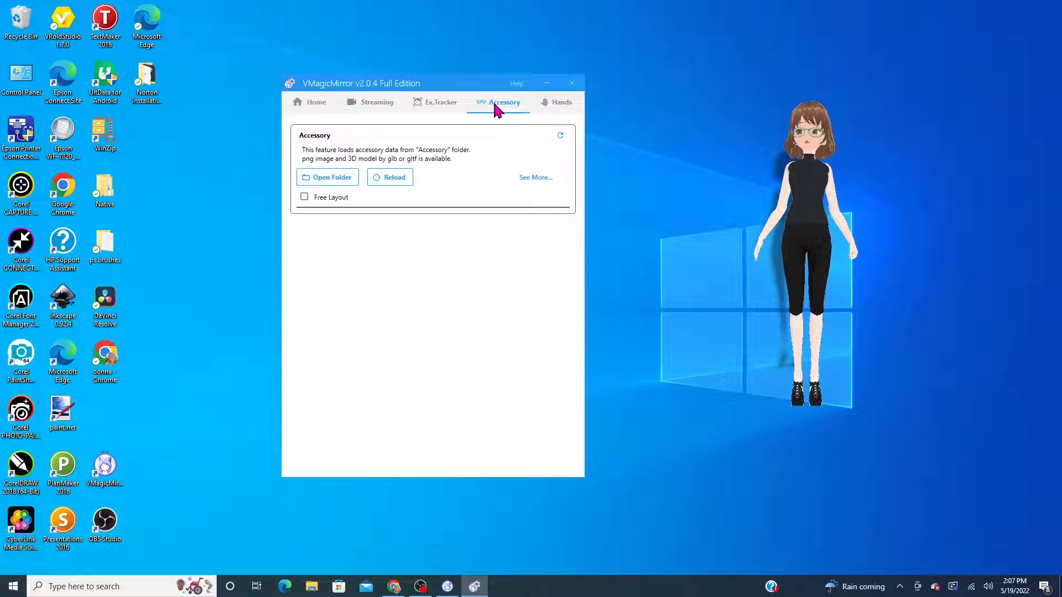
{"action": "left_click", "coordinate": [560, 105]}
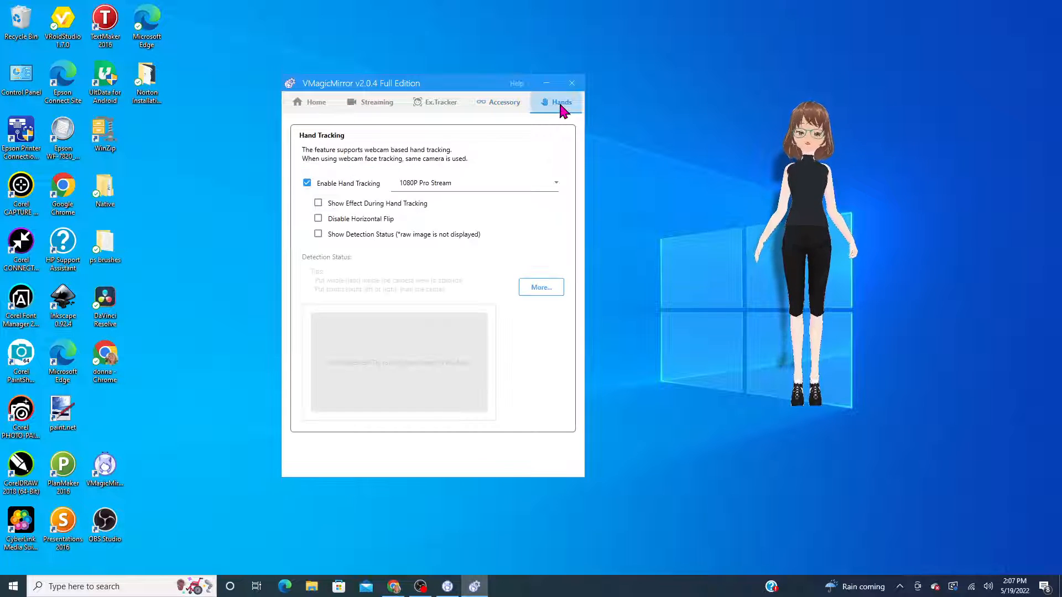
{"action": "left_click", "coordinate": [500, 105]}
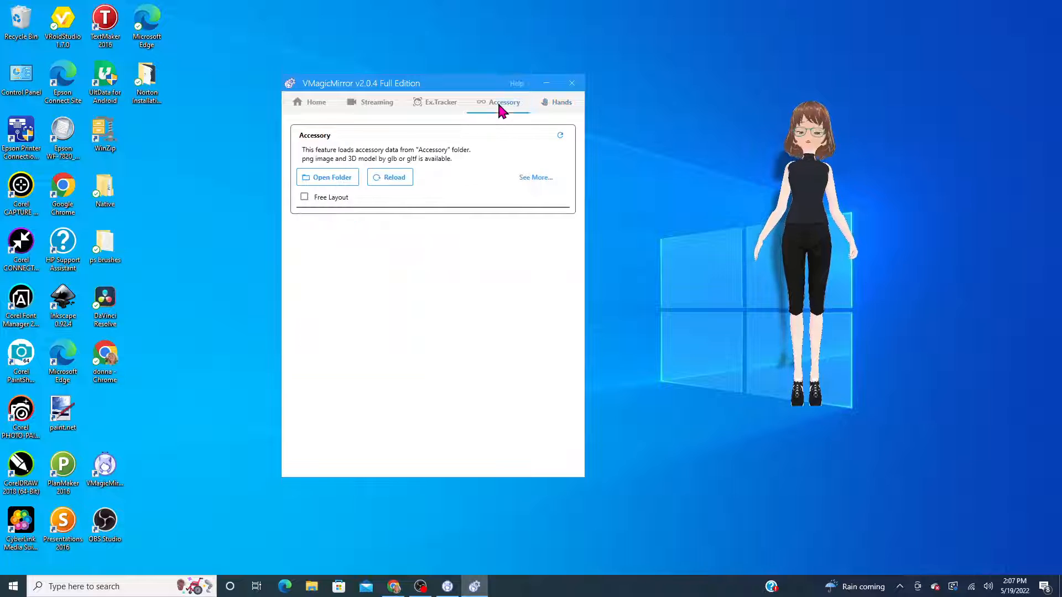
{"action": "left_click", "coordinate": [450, 106]}
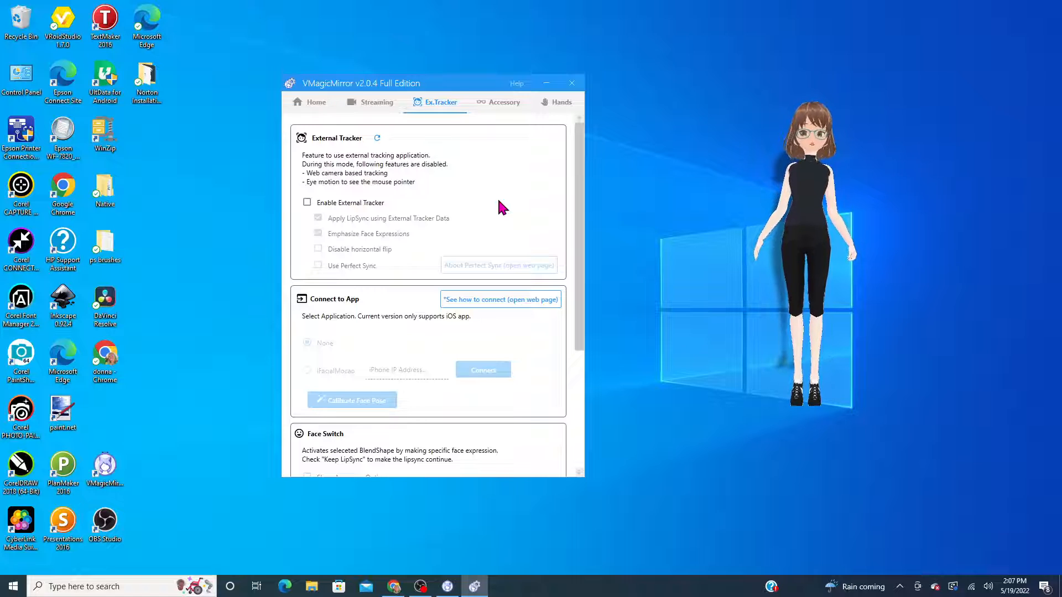
- Minimize the VMagicMirror control window and switch to OBS Studio
{"action": "left_click", "coordinate": [546, 84]}
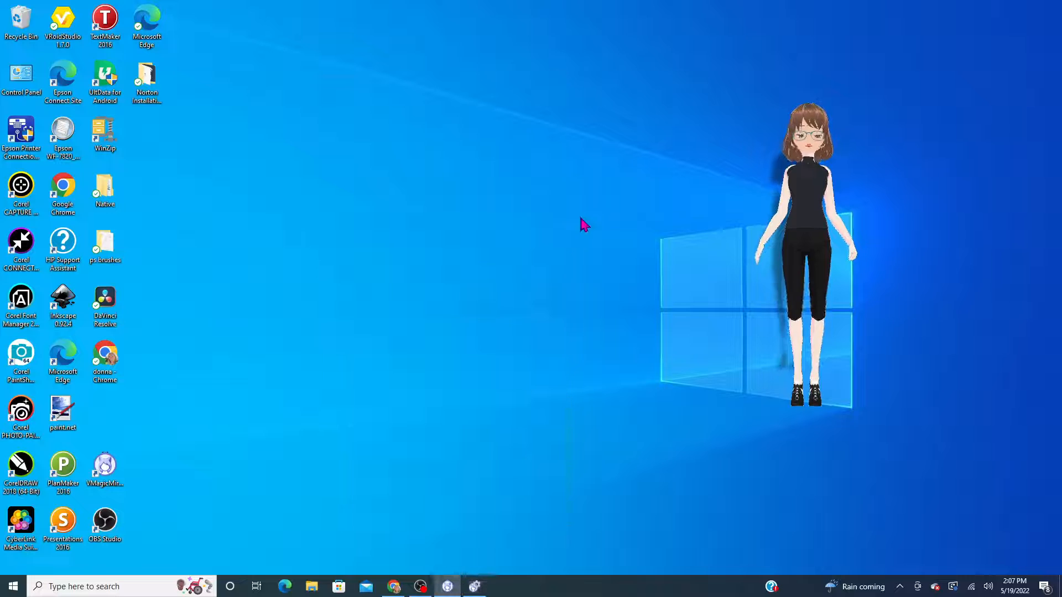
{"action": "left_click", "coordinate": [420, 587]}
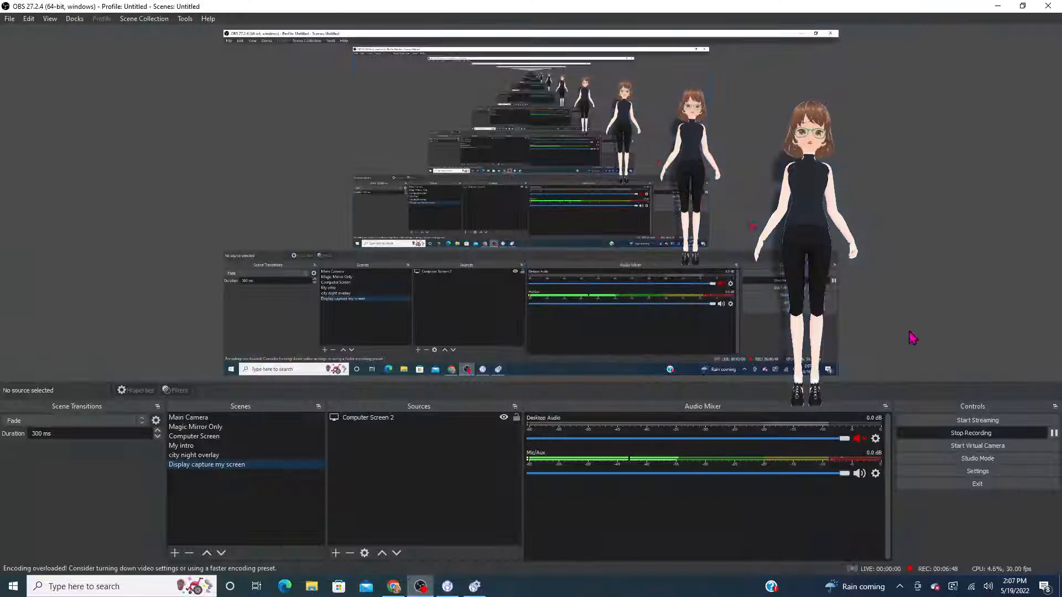